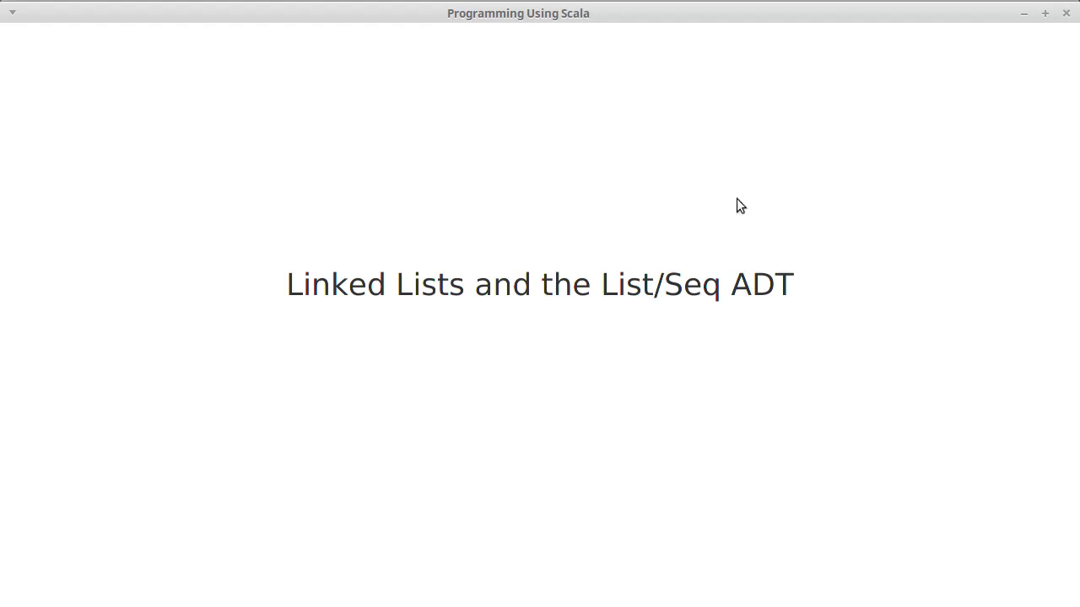
Leave the slides for the Eclipse workspace and collapse the networking.drawing package.
{"action": "left_click", "coordinate": [1066, 13]}
{"action": "key", "text": "alt+Tab"}
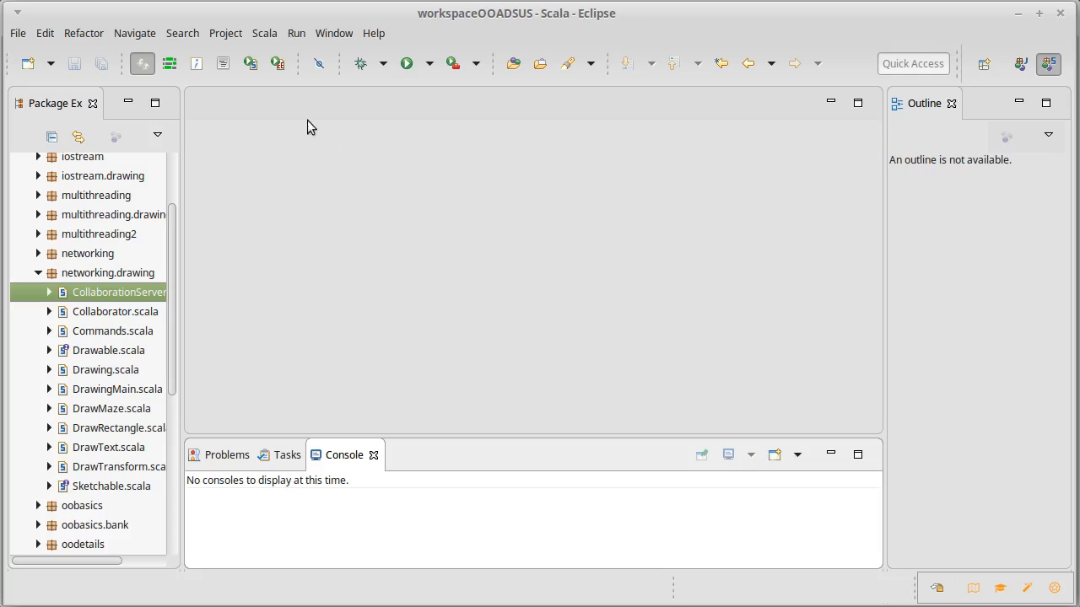
{"action": "left_click", "coordinate": [38, 273]}
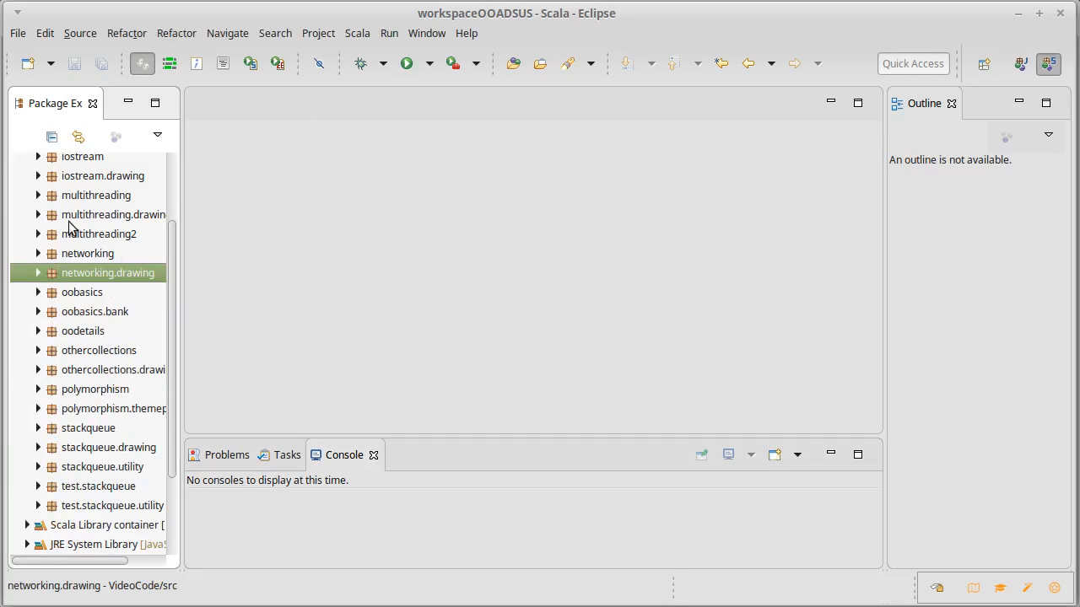
{"action": "scroll", "coordinate": [69, 228], "scroll_direction": "up", "scroll_amount": 2}
Create a linkedlist package under src and start a new Scala trait in it.
{"action": "right_click", "coordinate": [64, 182]}
{"action": "mouse_move", "coordinate": [95, 198]}
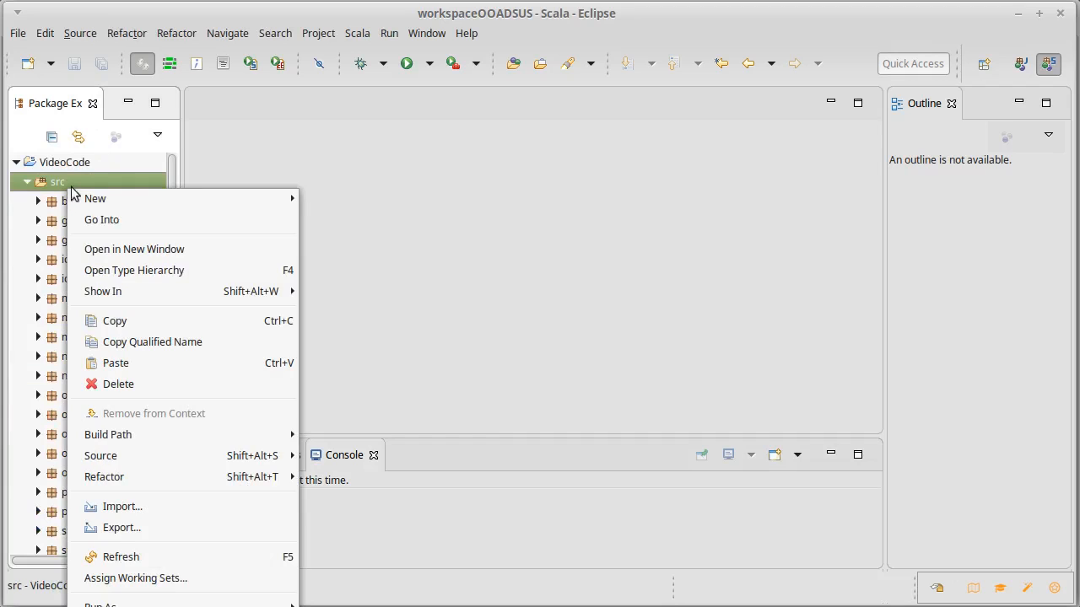
{"action": "left_click", "coordinate": [354, 249]}
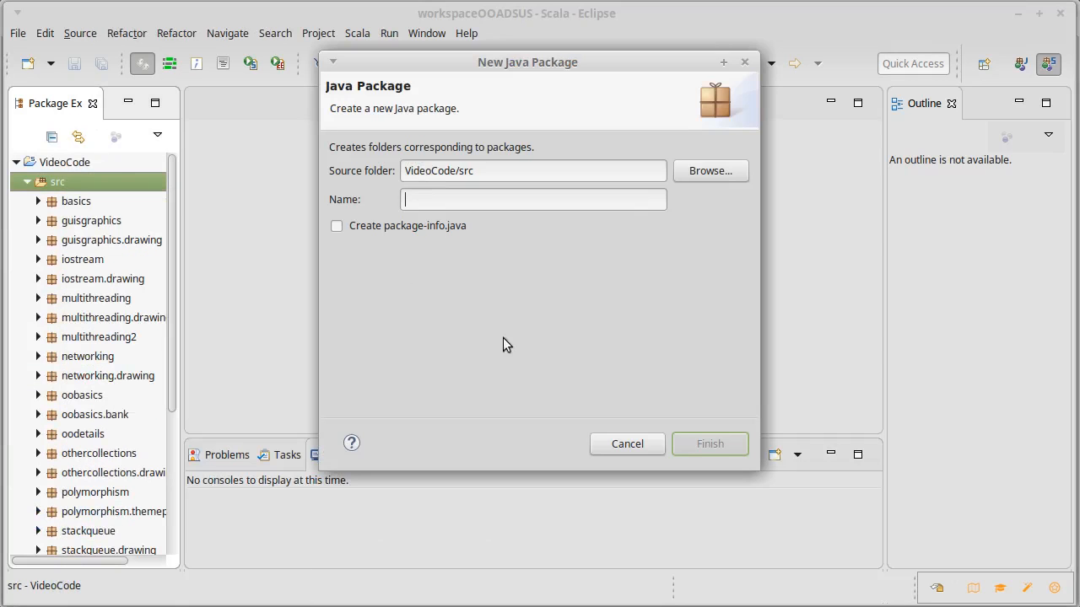
{"action": "type", "text": "linkedlist"}
{"action": "key", "text": "Return"}
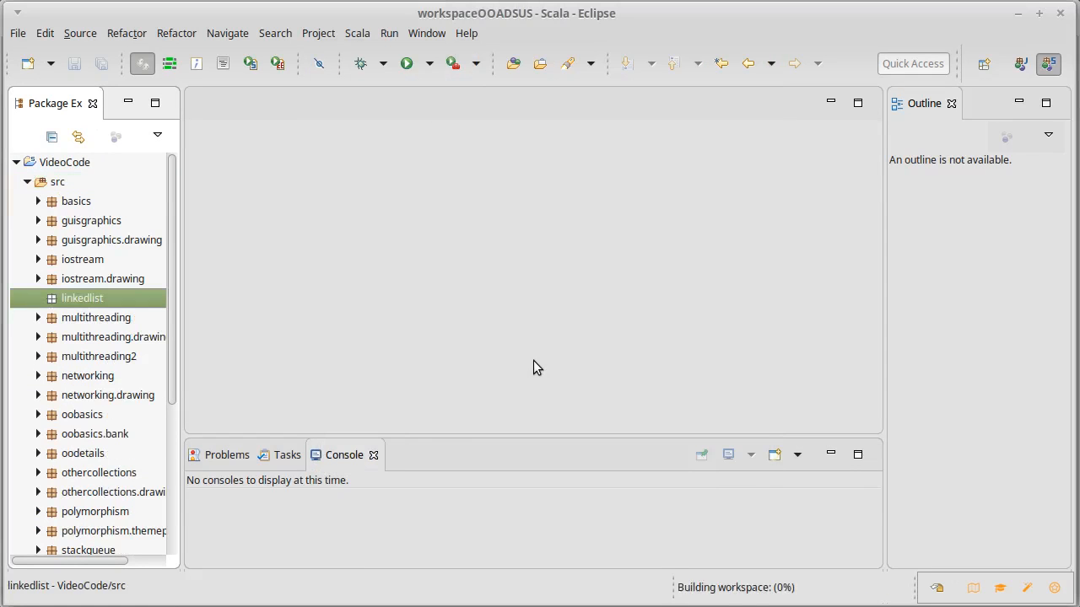
{"action": "right_click", "coordinate": [82, 306]}
{"action": "mouse_move", "coordinate": [114, 313]}
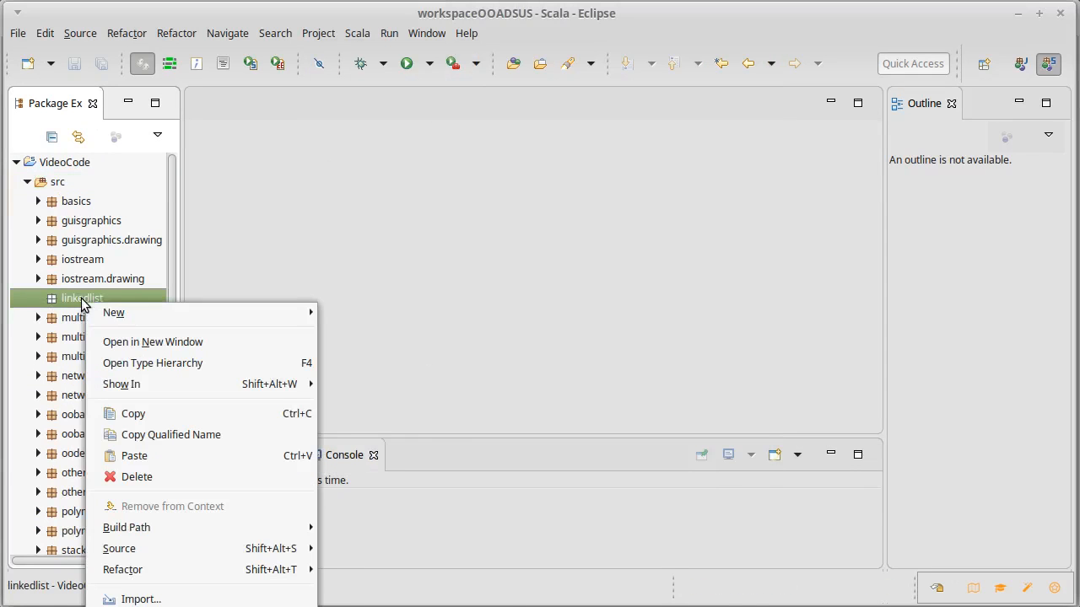
{"action": "left_click", "coordinate": [390, 405]}
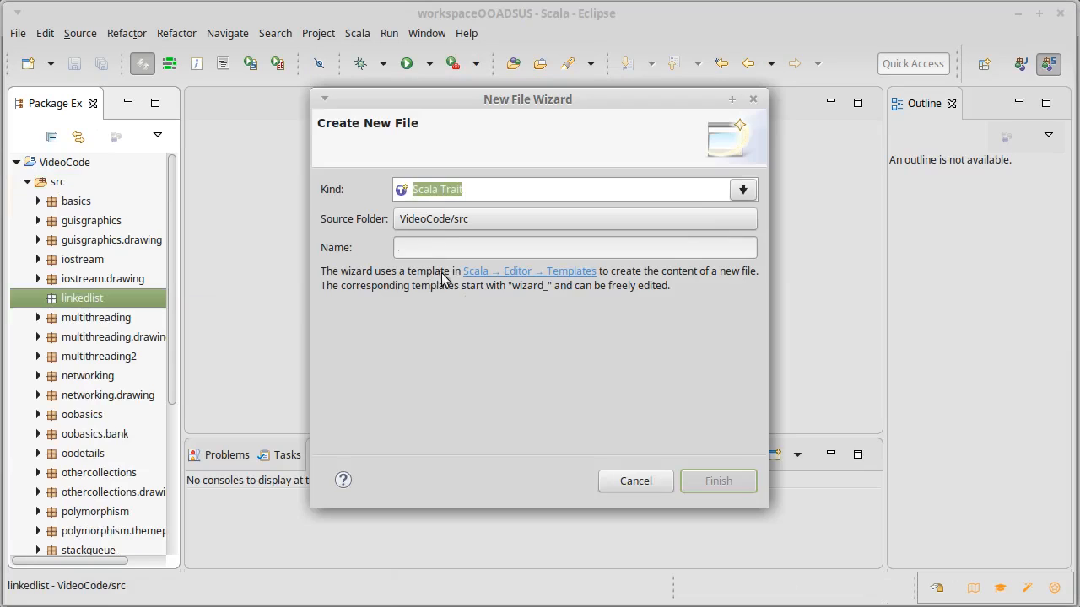
{"action": "type", "text": "L"}
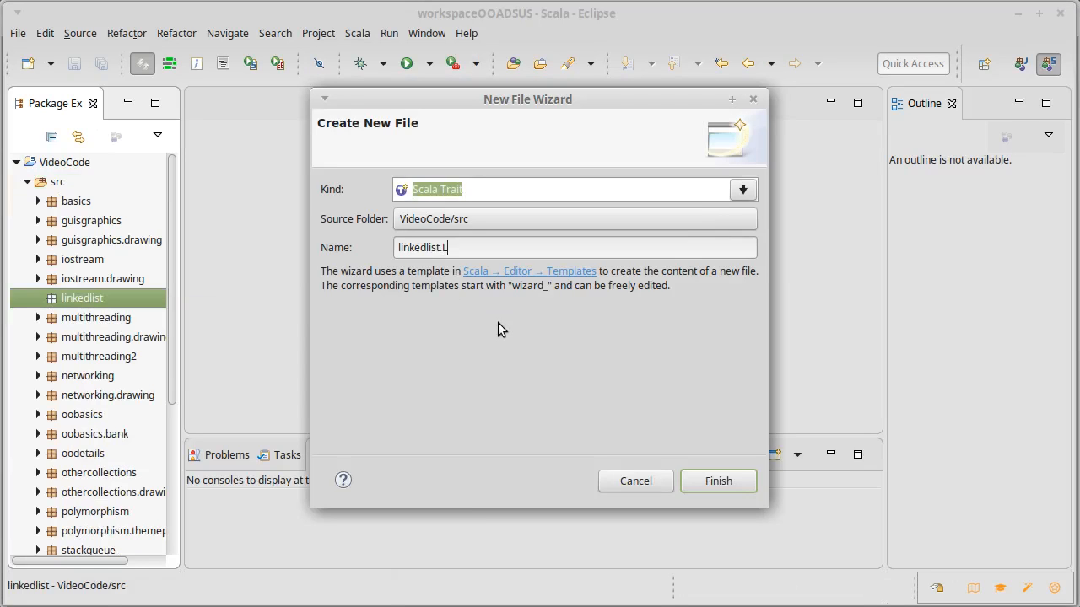
{"action": "type", "text": "istADT"}
Finish creating ListADT and make the trait generic as ListADT[A].
{"action": "key", "text": "Return"}
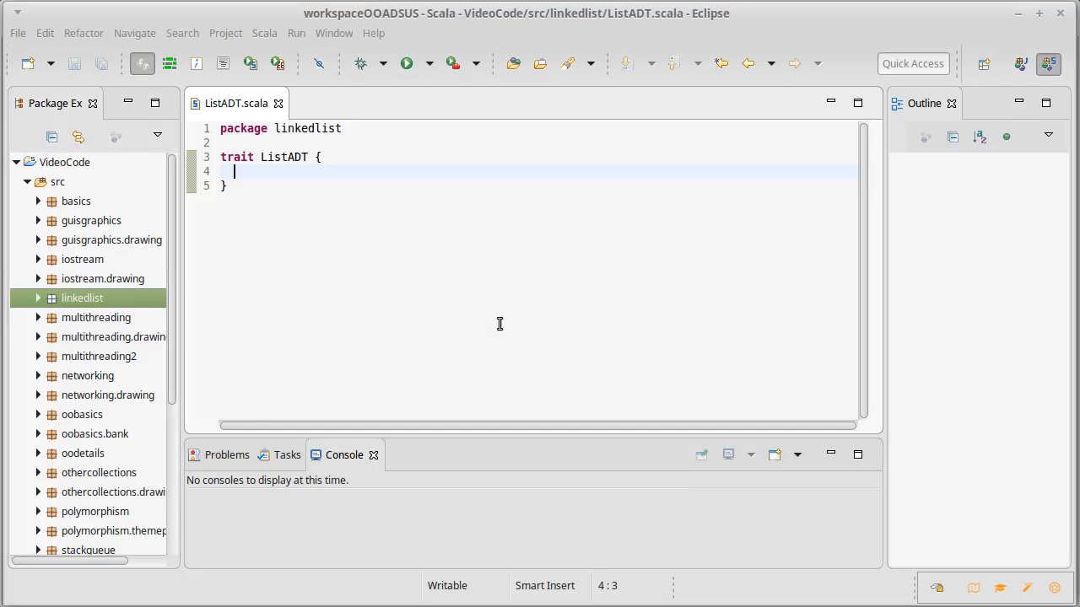
{"action": "key", "text": "End"}
{"action": "key", "text": "Left"}
{"action": "key", "text": "Left"}
{"action": "type", "text": "[A]"}
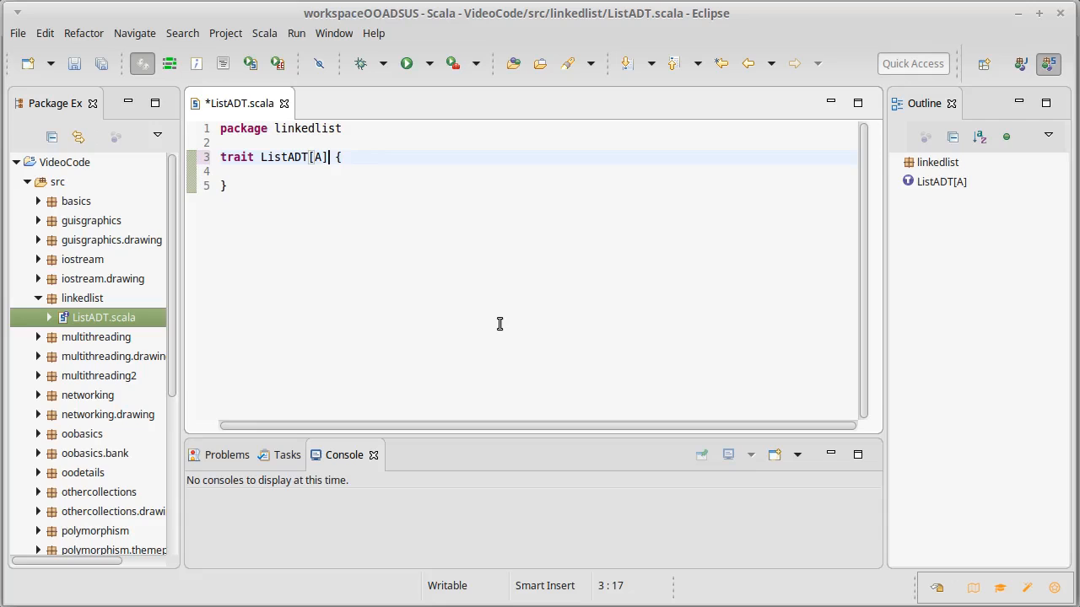
{"action": "key", "text": "Down"}
{"action": "type", "text": "def "}
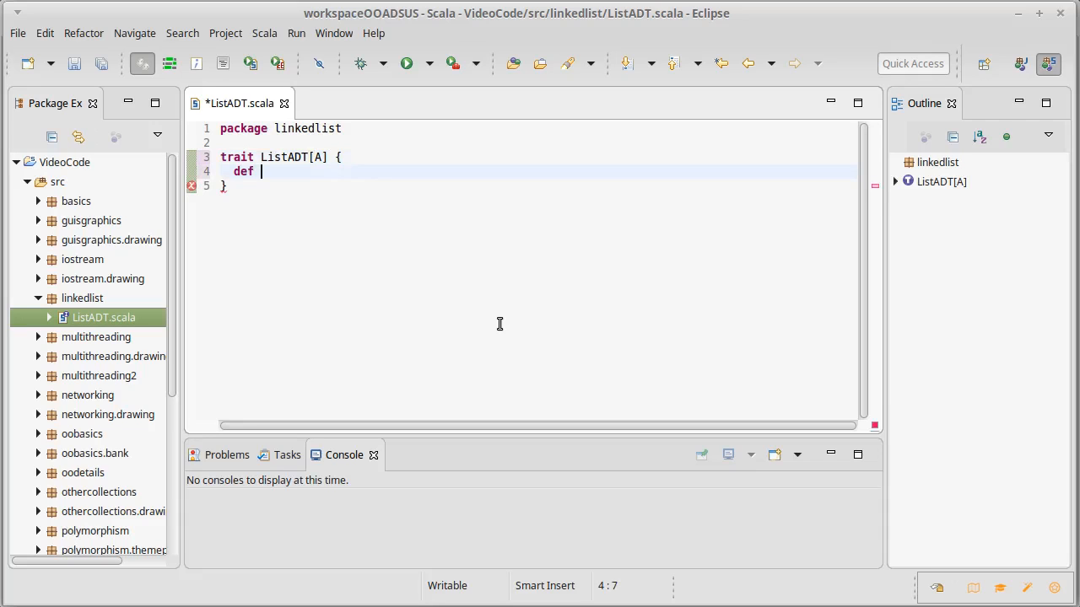
{"action": "type", "text": "get("}
{"action": "type", "text": "index: Int): A"}
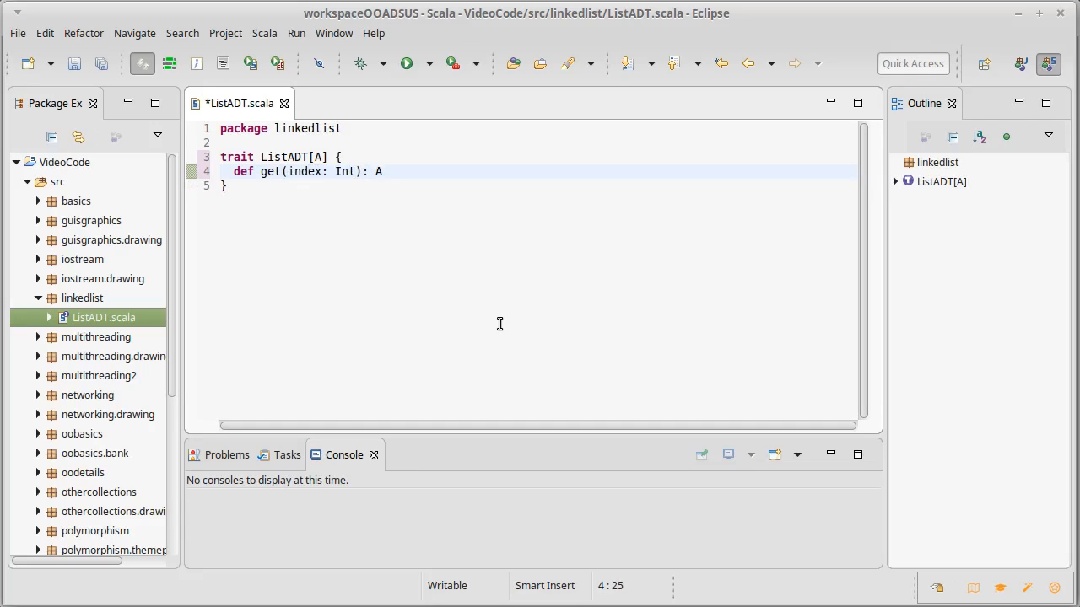
Declare abstract get, set (with a second parameter), insert and remove methods, then save.
{"action": "key", "text": "Left"}
{"action": "key", "text": "Left"}
{"action": "key", "text": "Left"}
{"action": "key", "text": "Left"}
{"action": "key", "text": "Left"}
{"action": "key", "text": "Left"}
{"action": "key", "text": "End"}
{"action": "key", "text": "Return"}
{"action": "type", "text": "def "}
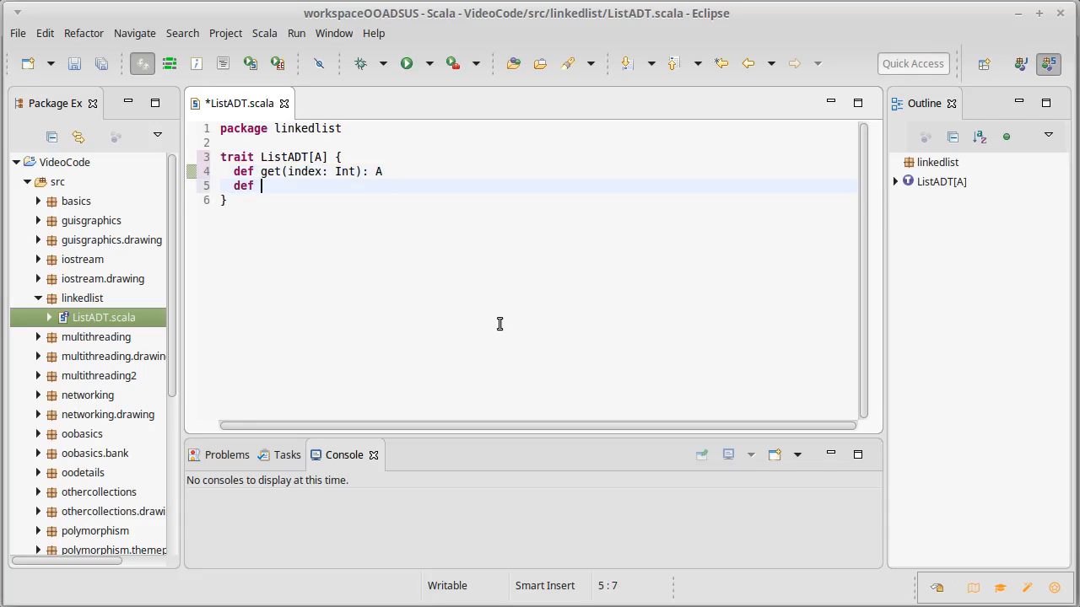
{"action": "type", "text": "set(index"}
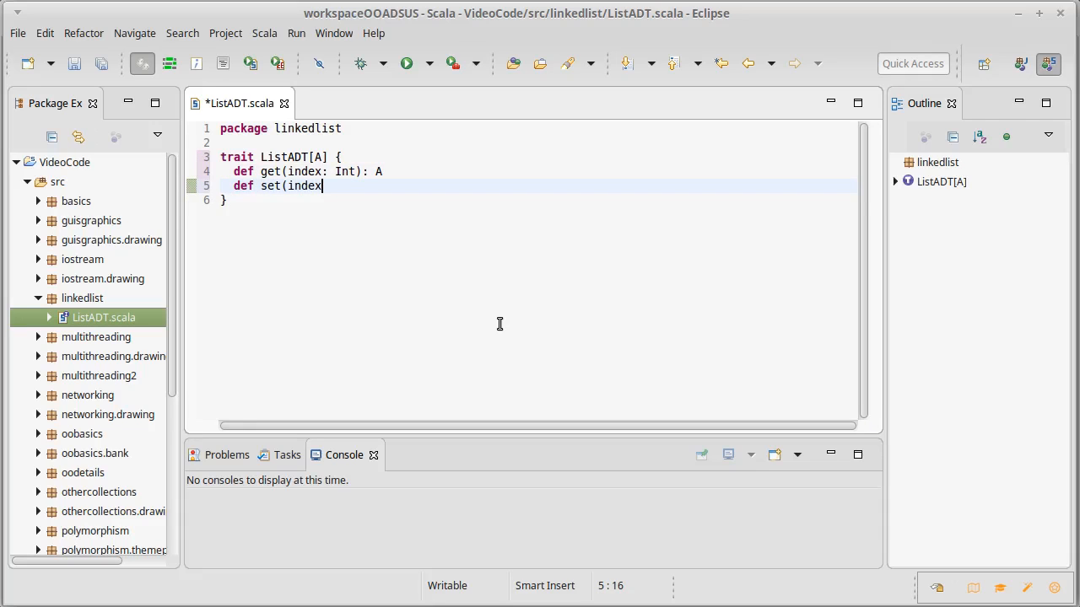
{"action": "type", "text": ": Int): Unit"}
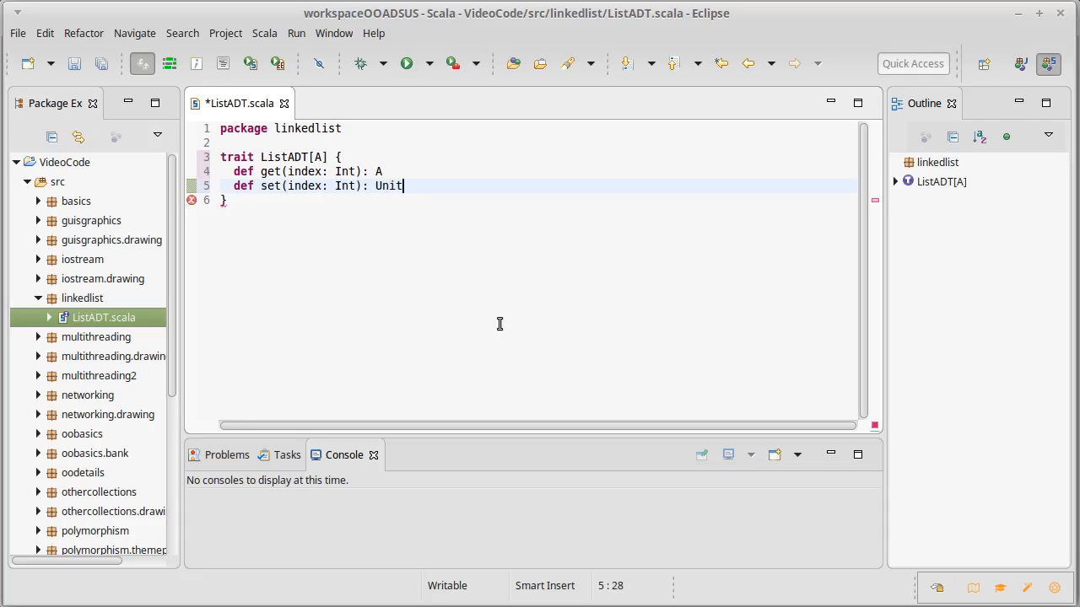
{"action": "key", "text": "Left"}
{"action": "key", "text": "Left"}
{"action": "key", "text": "Left"}
{"action": "key", "text": "Left"}
{"action": "key", "text": "Left"}
{"action": "key", "text": "Left"}
{"action": "key", "text": "Left"}
{"action": "key", "text": "BackSpace"}
{"action": "type", "text": ", dat"}
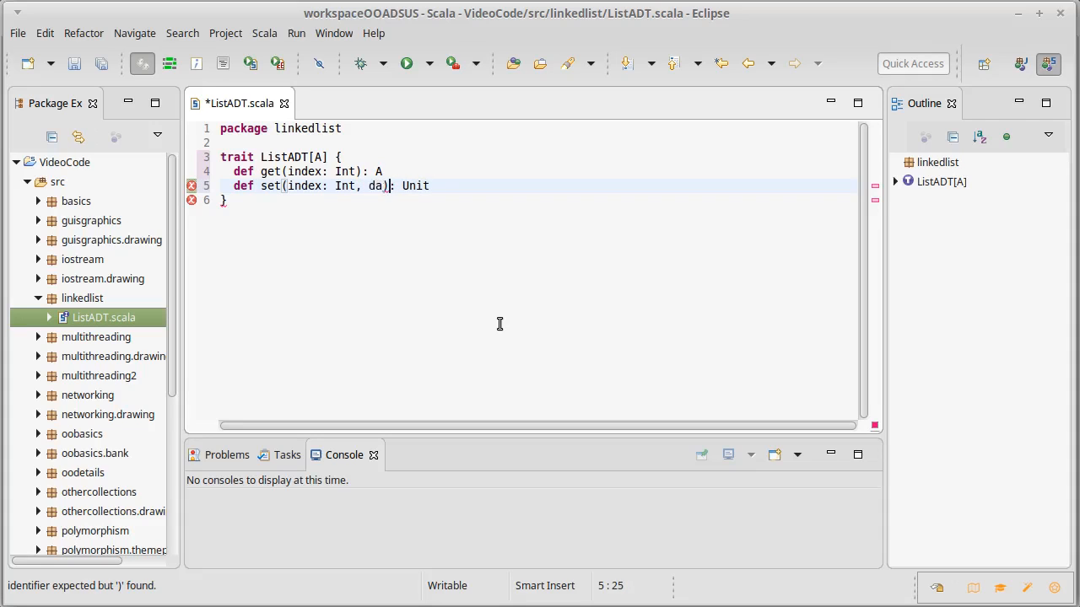
{"action": "type", "text": "a: A"}
{"action": "key", "text": "End"}
{"action": "key", "text": "Return"}
{"action": "type", "text": "def insert(index: Int, data: A): Unit"}
{"action": "key", "text": "Return"}
{"action": "type", "text": "def remove(index: Int): A"}
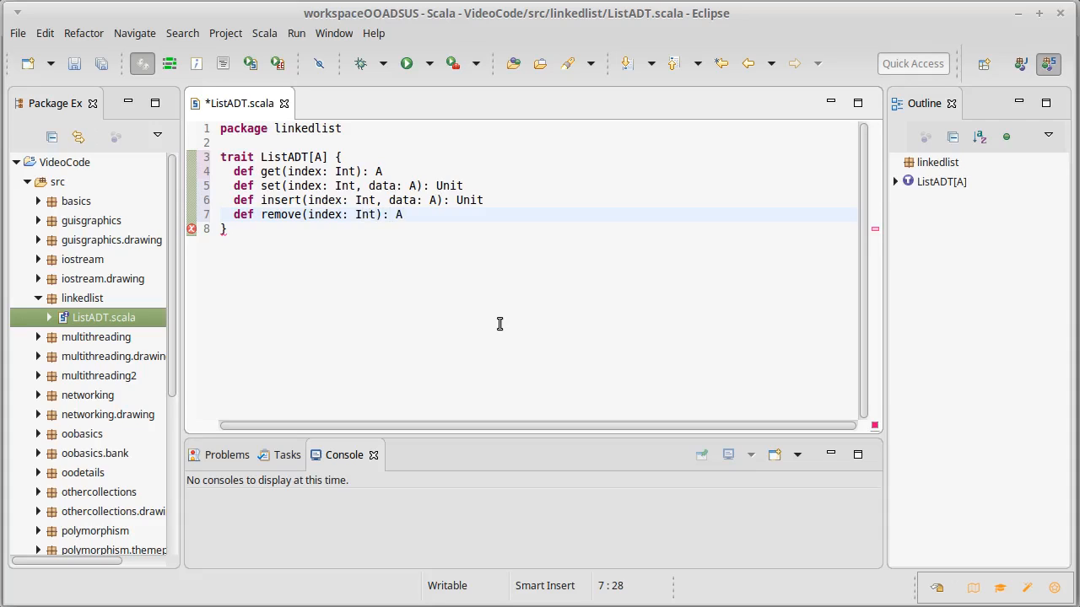
{"action": "key", "text": "ctrl+s"}
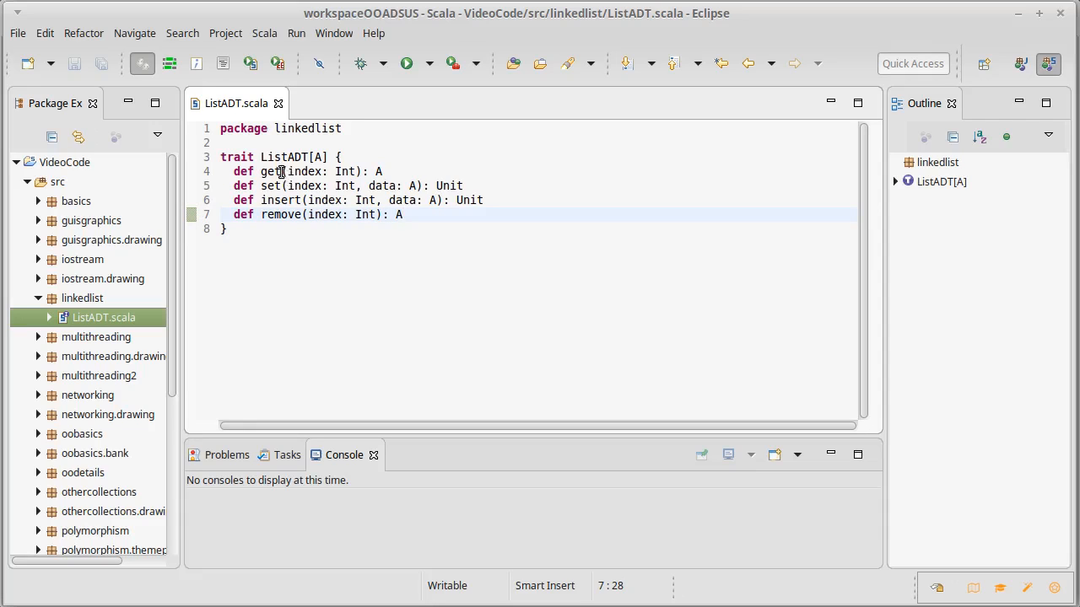
Rename the get method on line 4 to apply.
{"action": "left_click", "coordinate": [282, 171]}
{"action": "key", "text": "BackSpace"}
{"action": "key", "text": "BackSpace"}
{"action": "key", "text": "BackSpace"}
{"action": "type", "text": "update"}
{"action": "key", "text": "BackSpace"}
{"action": "key", "text": "BackSpace"}
{"action": "key", "text": "BackSpace"}
{"action": "key", "text": "BackSpace"}
{"action": "key", "text": "BackSpace"}
{"action": "key", "text": "BackSpace"}
{"action": "type", "text": "apply"}
Rename the set method on line 5 to update and save ListADT.
{"action": "key", "text": "Down"}
{"action": "key", "text": "Left"}
{"action": "key", "text": "Left"}
{"action": "key", "text": "BackSpace"}
{"action": "key", "text": "BackSpace"}
{"action": "key", "text": "BackSpace"}
{"action": "type", "text": "update"}
{"action": "left_click", "coordinate": [345, 275]}
{"action": "key", "text": "ctrl+s"}
{"action": "left_click_drag", "start_coordinate": [260, 171], "coordinate": [412, 172]}
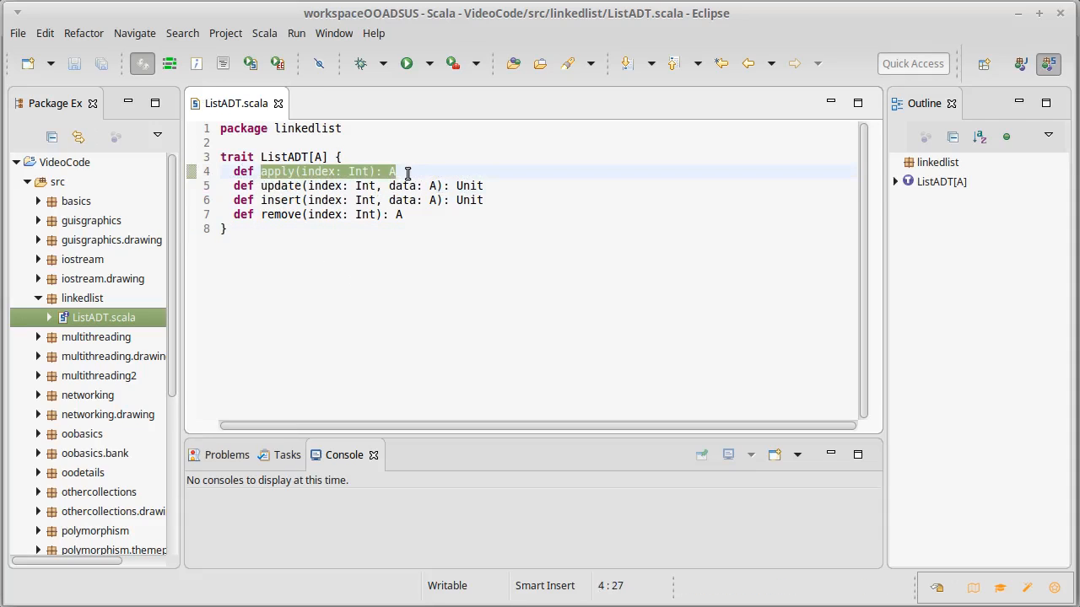
{"action": "left_click", "coordinate": [284, 186]}
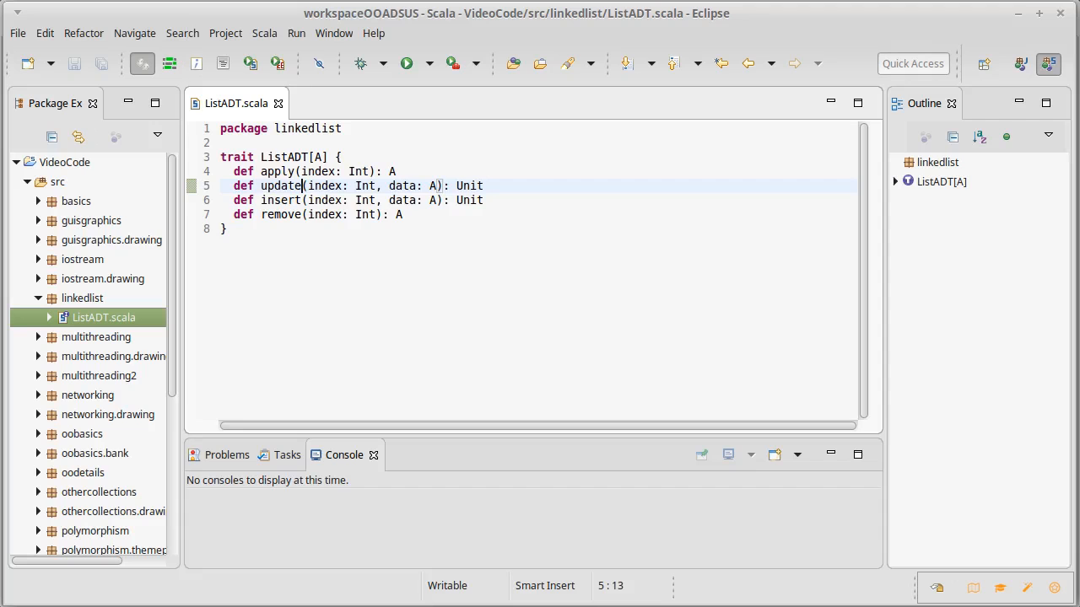
In draw.io, place a 40 x 40 square near the top-left and duplicate it beside itself.
{"action": "key", "text": "alt+Tab"}
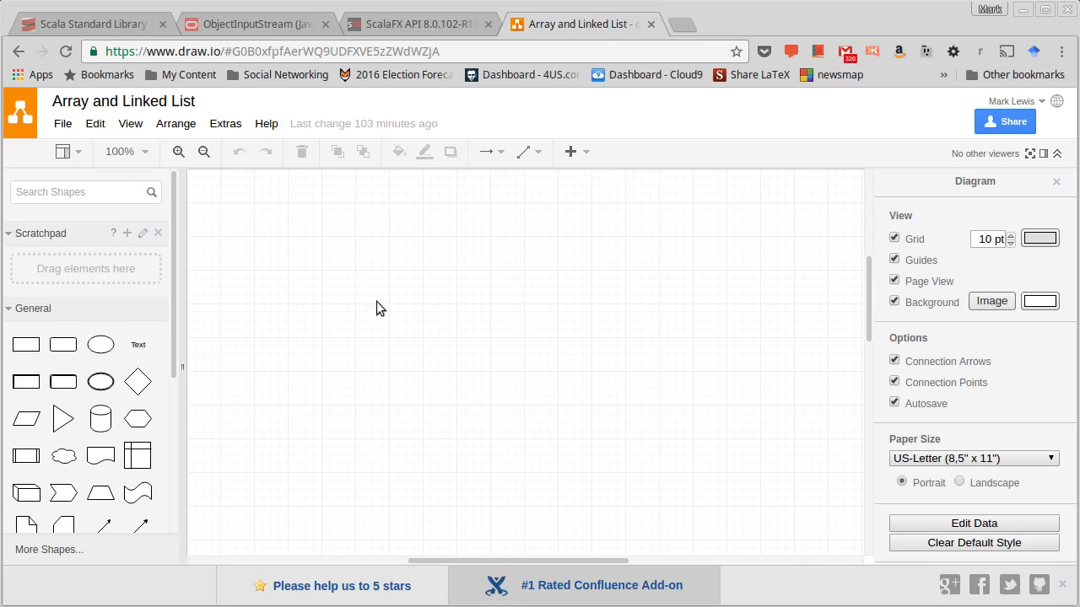
{"action": "left_click", "coordinate": [25, 344]}
{"action": "left_click_drag", "start_coordinate": [229, 203], "coordinate": [305, 227]}
{"action": "mouse_move", "coordinate": [371, 252]}
{"action": "left_mouse_down"}
{"action": "mouse_move", "coordinate": [295, 230]}
{"action": "mouse_move", "coordinate": [320, 222]}
{"action": "left_mouse_up"}
{"action": "key", "text": "ctrl+d"}
Copy the squares rightward twice, growing the row to four and then eight cells.
{"action": "left_click_drag", "start_coordinate": [258, 188], "coordinate": [385, 256]}
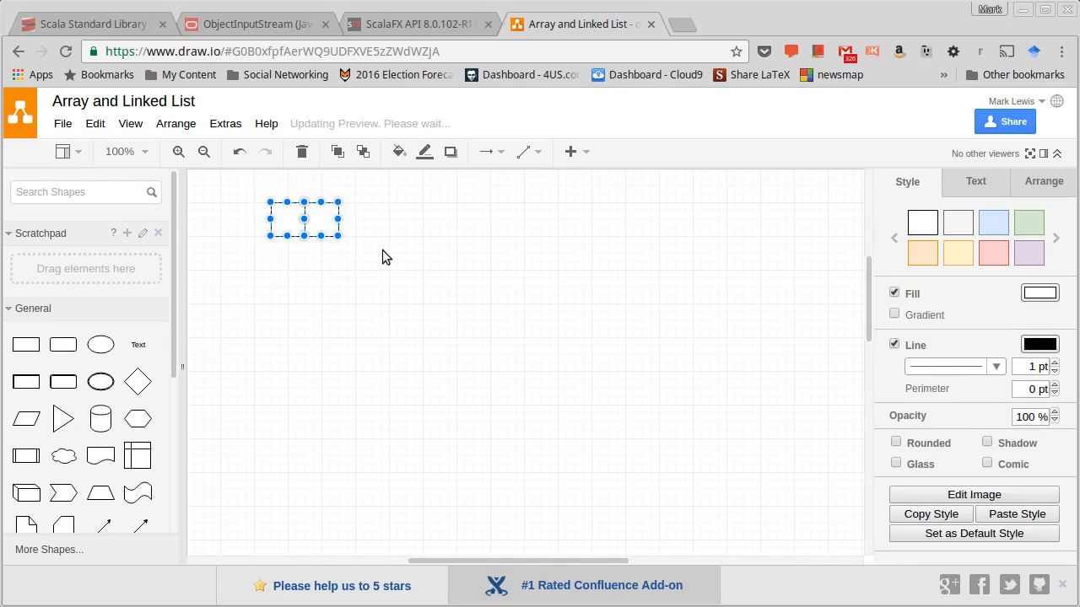
{"action": "left_click_drag", "start_coordinate": [326, 226], "coordinate": [393, 228]}
{"action": "left_click_drag", "start_coordinate": [246, 181], "coordinate": [457, 259]}
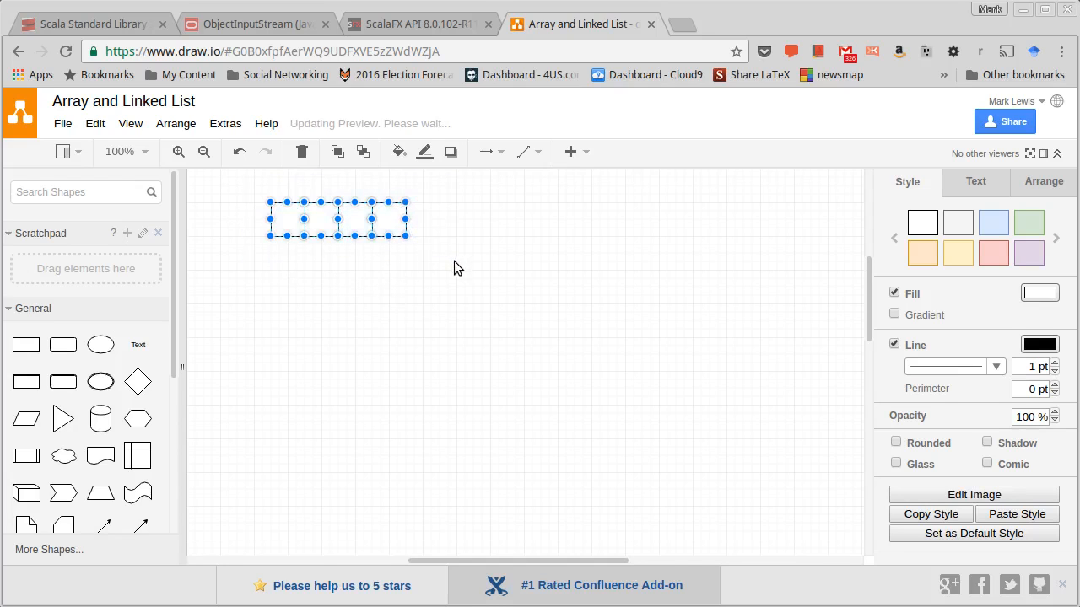
{"action": "left_click_drag", "start_coordinate": [364, 232], "coordinate": [523, 232]}
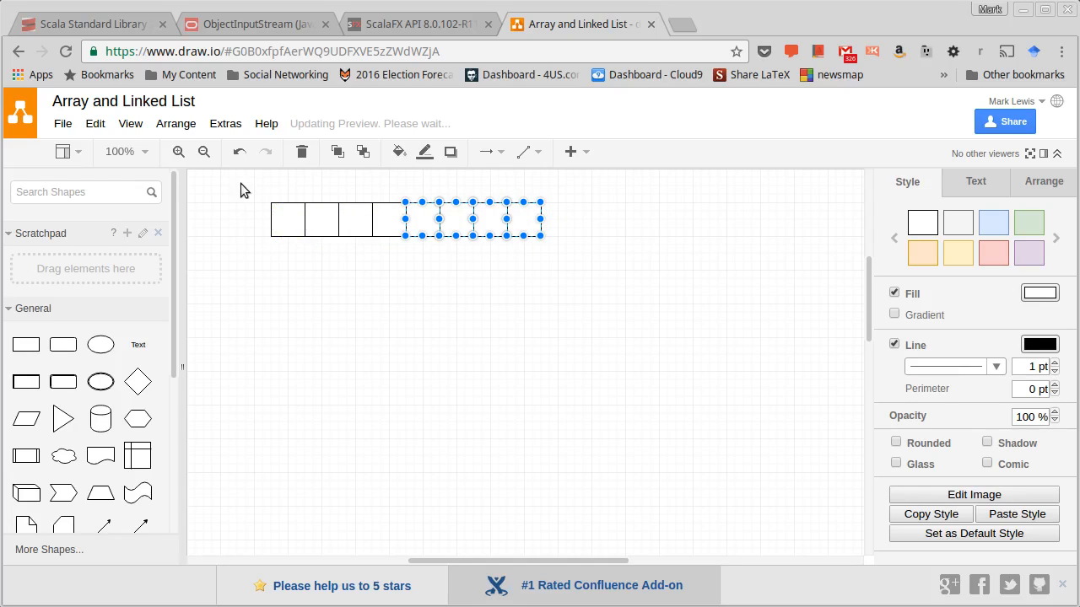
Copy the eight cells to the row's end, fixing a misplaced drop, for sixteen cells.
{"action": "left_click_drag", "start_coordinate": [242, 185], "coordinate": [578, 272]}
{"action": "mouse_move", "coordinate": [381, 236]}
{"action": "left_mouse_down"}
{"action": "mouse_move", "coordinate": [650, 237]}
{"action": "mouse_move", "coordinate": [638, 244]}
{"action": "left_mouse_up"}
{"action": "left_click", "coordinate": [562, 290]}
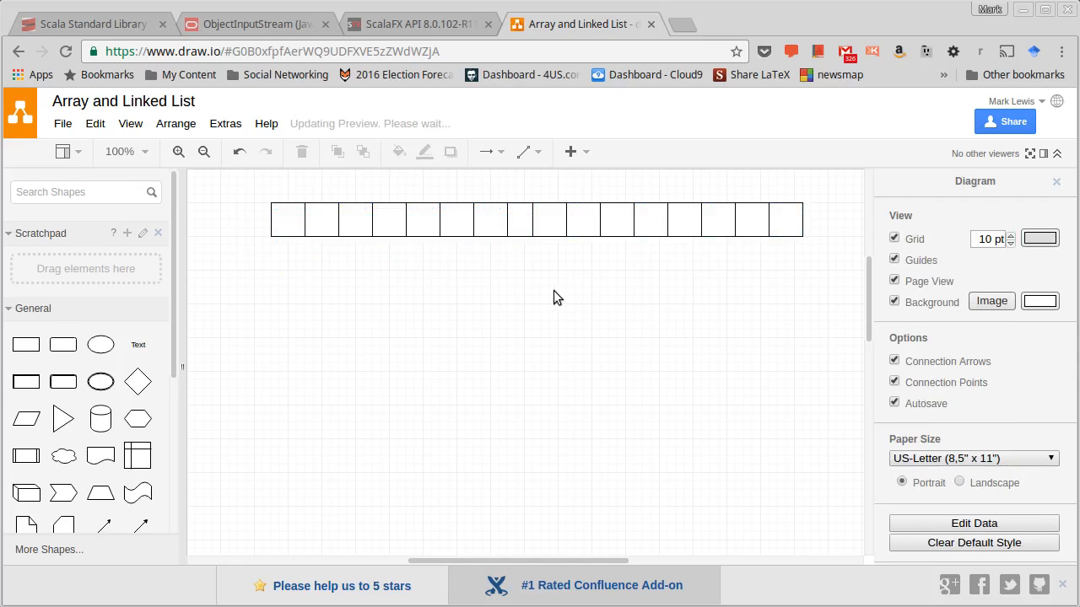
{"action": "key", "text": "ctrl+z"}
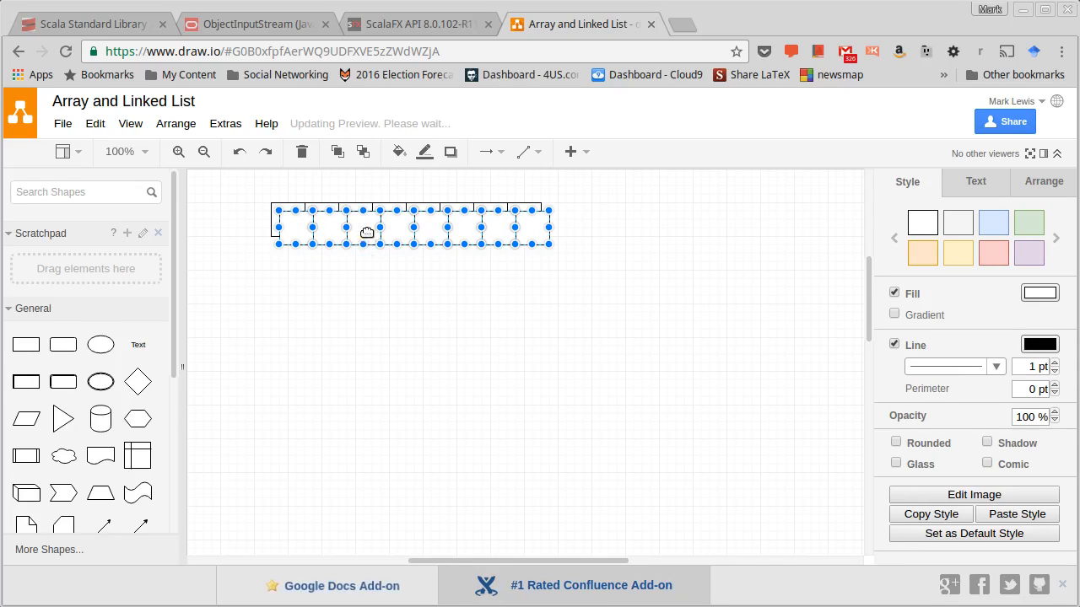
{"action": "left_click_drag", "start_coordinate": [362, 231], "coordinate": [623, 223]}
{"action": "left_click", "coordinate": [578, 278]}
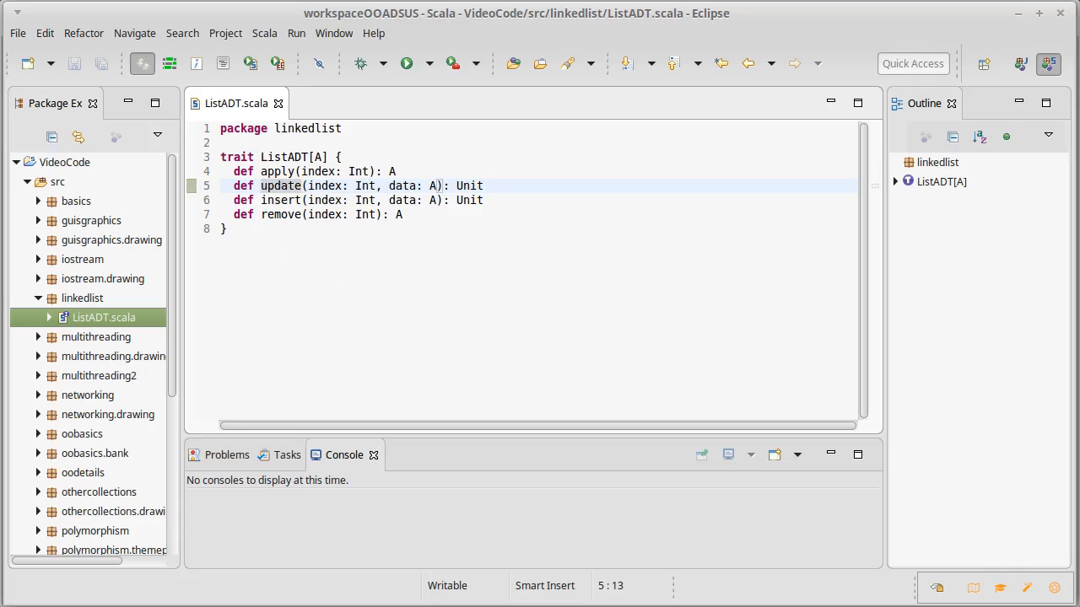
Switch from Eclipse back to the draw.io diagram window.
{"action": "key", "text": "alt+Tab"}
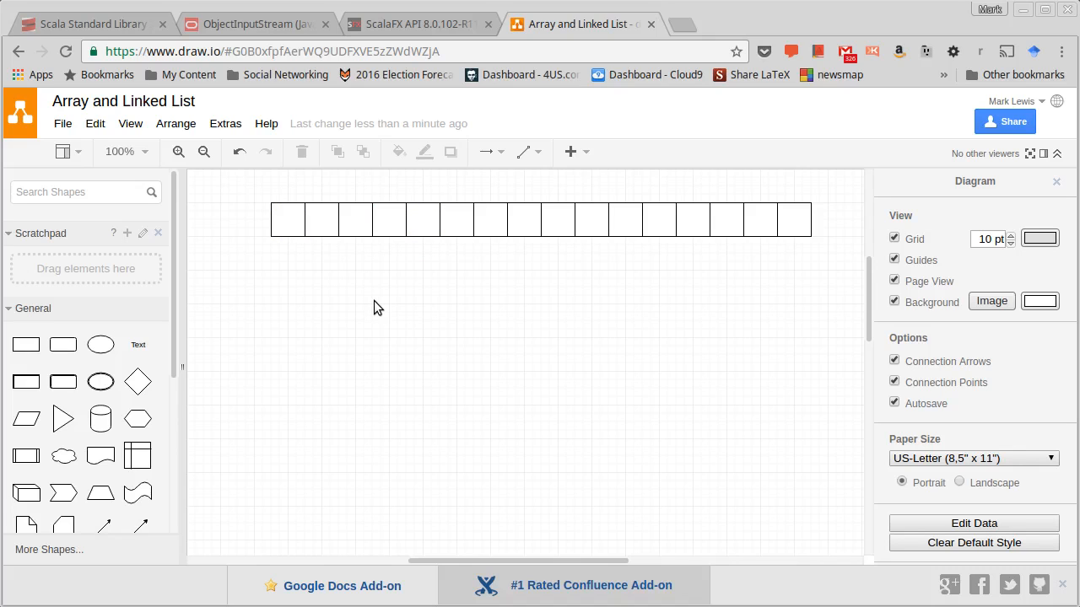
Label the first three array cells 7, 2 and 6.
{"action": "left_click", "coordinate": [285, 221]}
{"action": "double_click", "coordinate": [286, 221]}
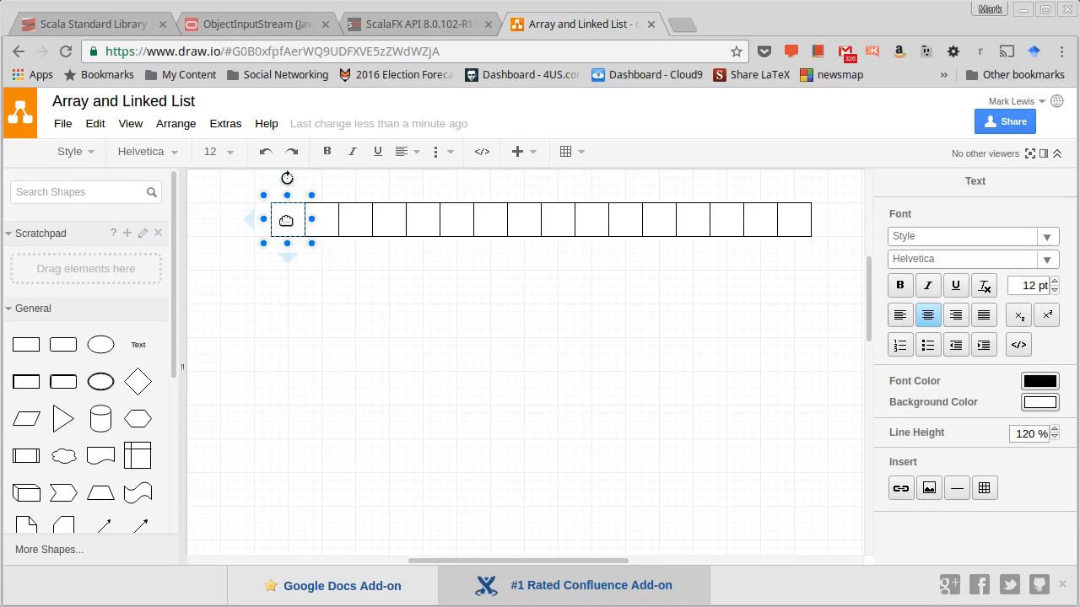
{"action": "type", "text": "7"}
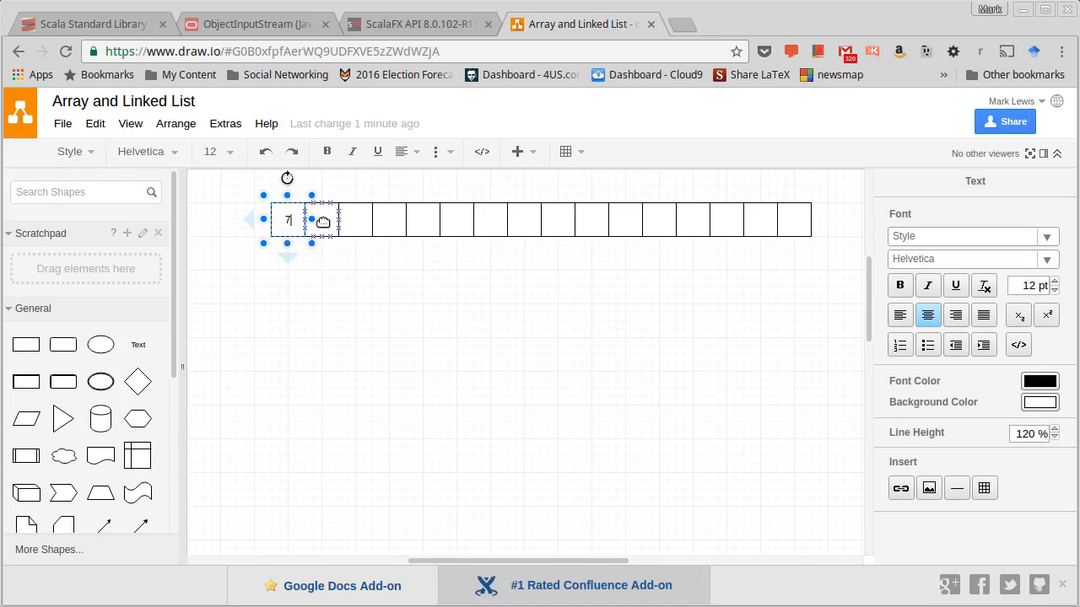
{"action": "left_click", "coordinate": [321, 221]}
{"action": "double_click", "coordinate": [322, 221]}
{"action": "type", "text": "2"}
{"action": "double_click", "coordinate": [356, 221]}
{"action": "type", "text": "6"}
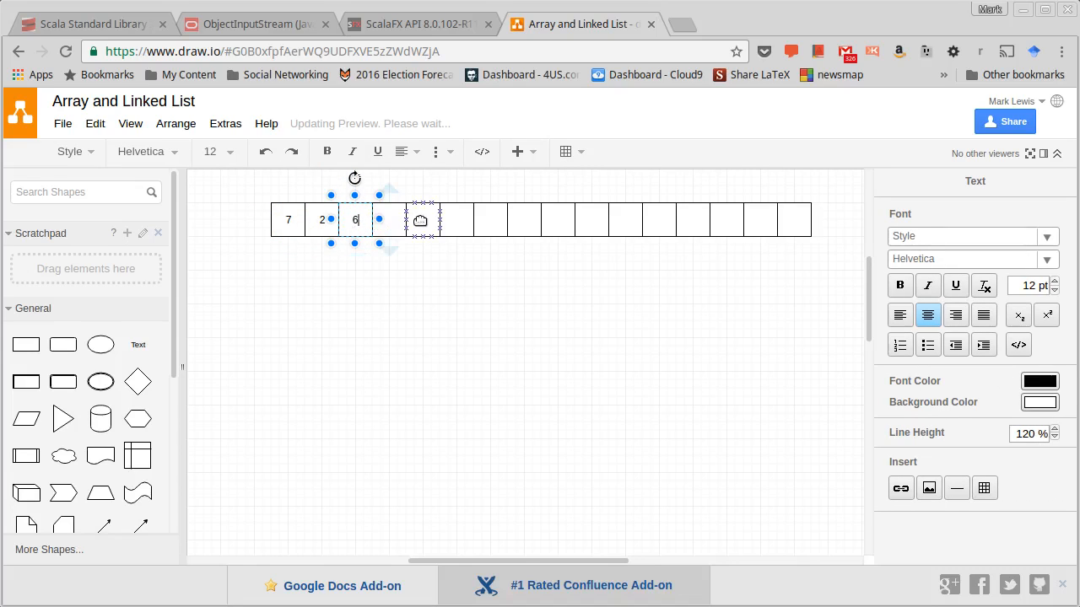
Label the next three cells 9, 3 and 8.
{"action": "double_click", "coordinate": [419, 221]}
{"action": "type", "text": "3"}
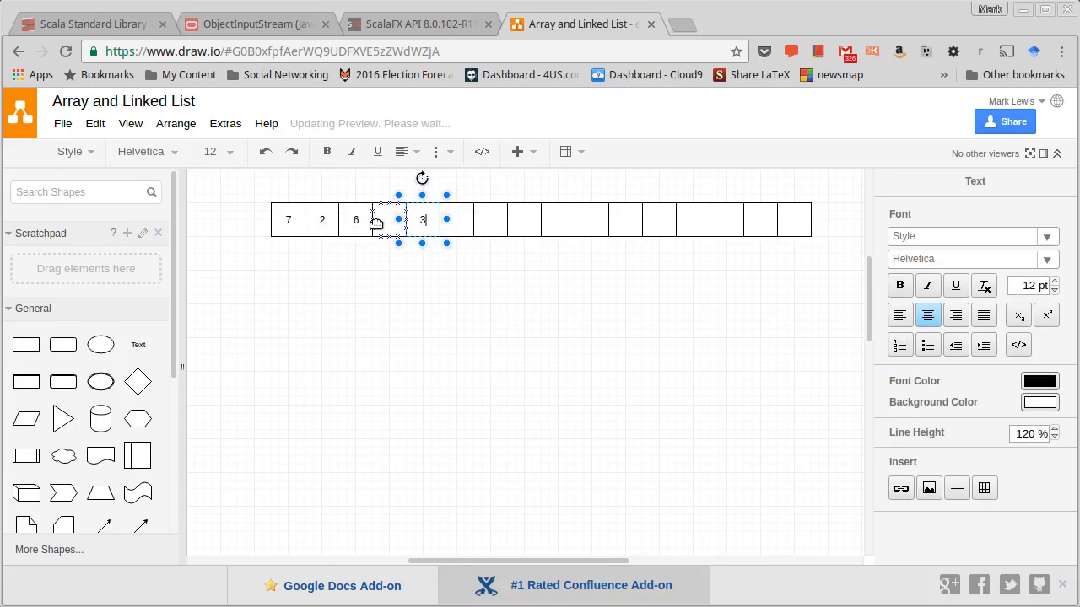
{"action": "double_click", "coordinate": [380, 221]}
{"action": "type", "text": "9"}
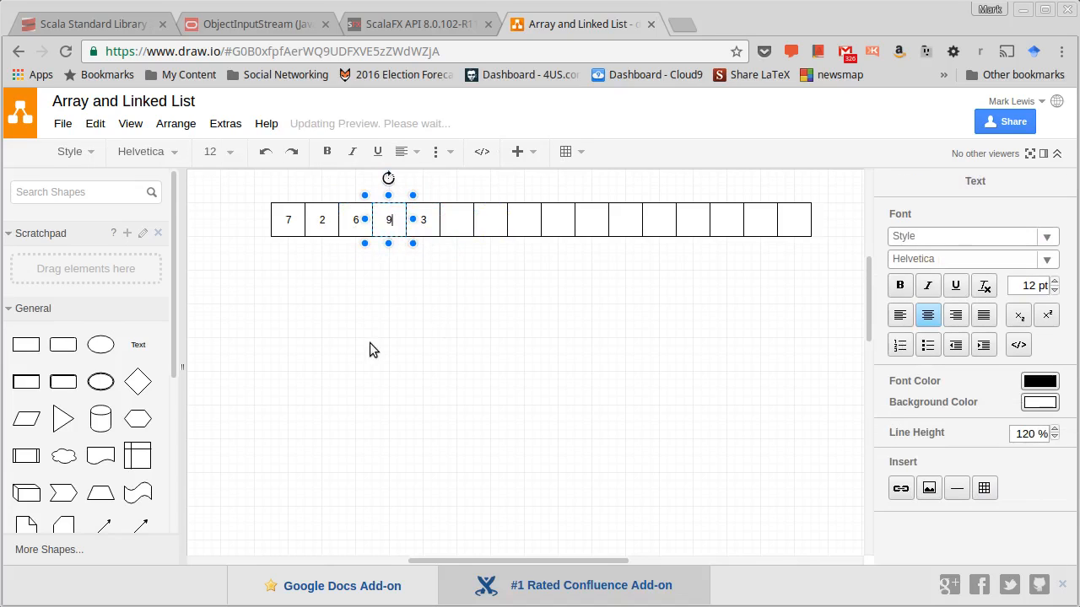
{"action": "left_click", "coordinate": [369, 343]}
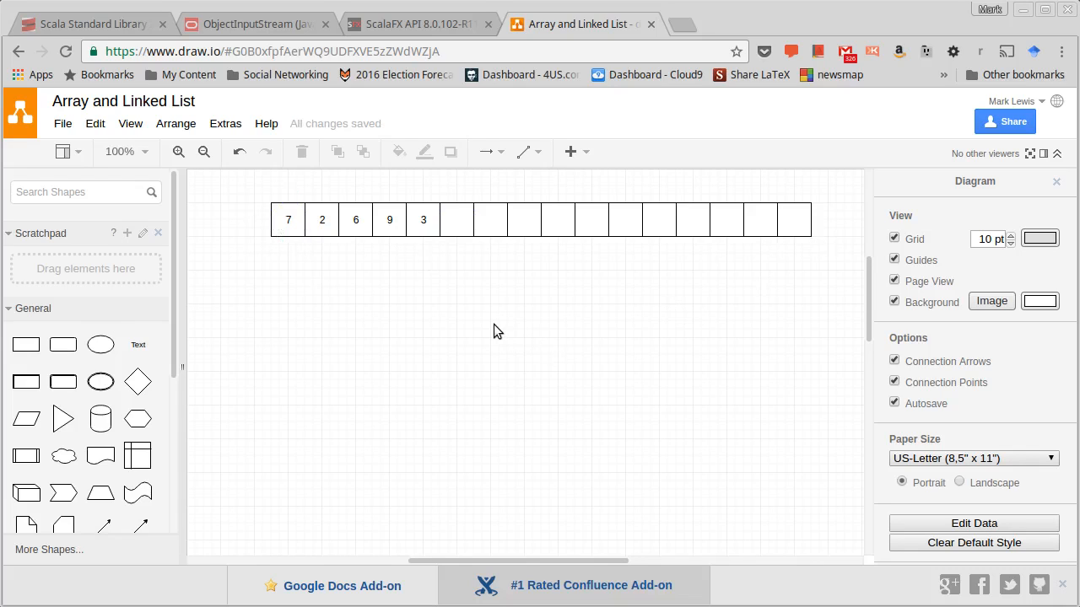
{"action": "left_click", "coordinate": [454, 217]}
{"action": "double_click", "coordinate": [454, 219]}
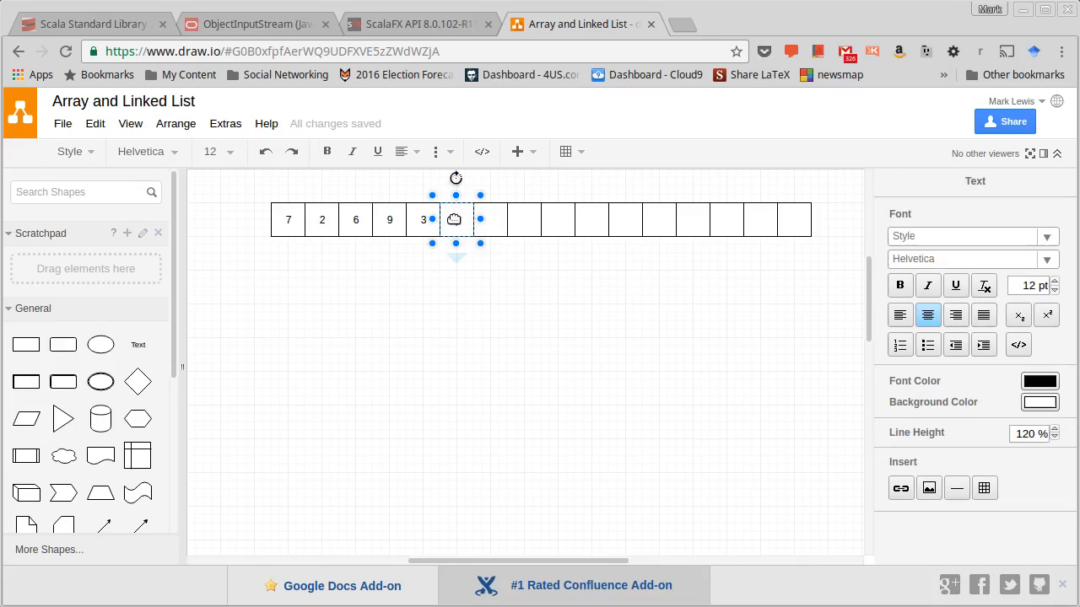
{"action": "type", "text": "8"}
{"action": "left_click", "coordinate": [466, 327]}
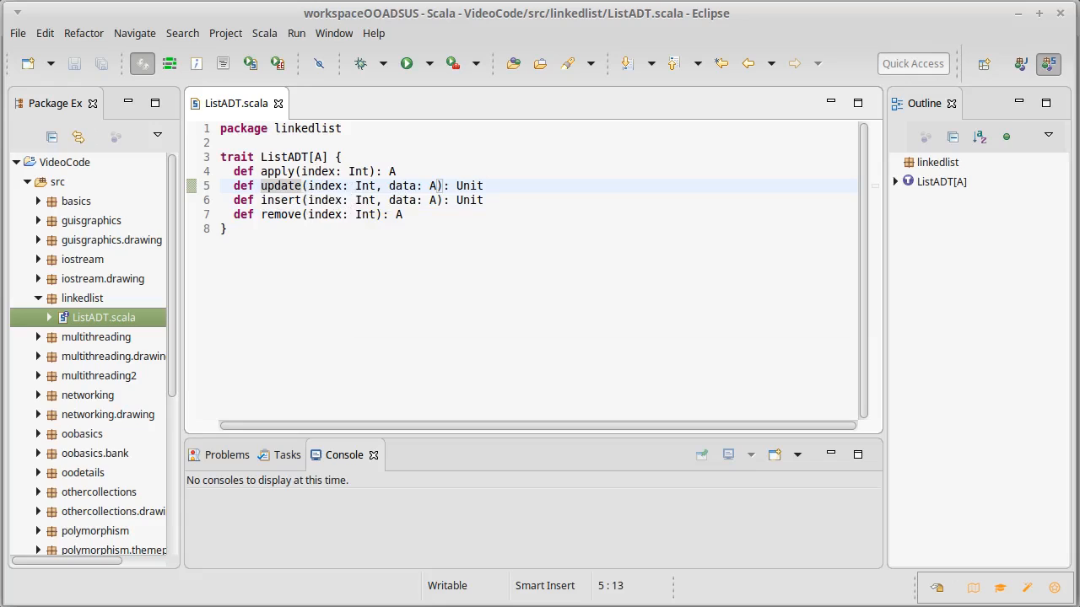
{"action": "key", "text": "alt+Tab"}
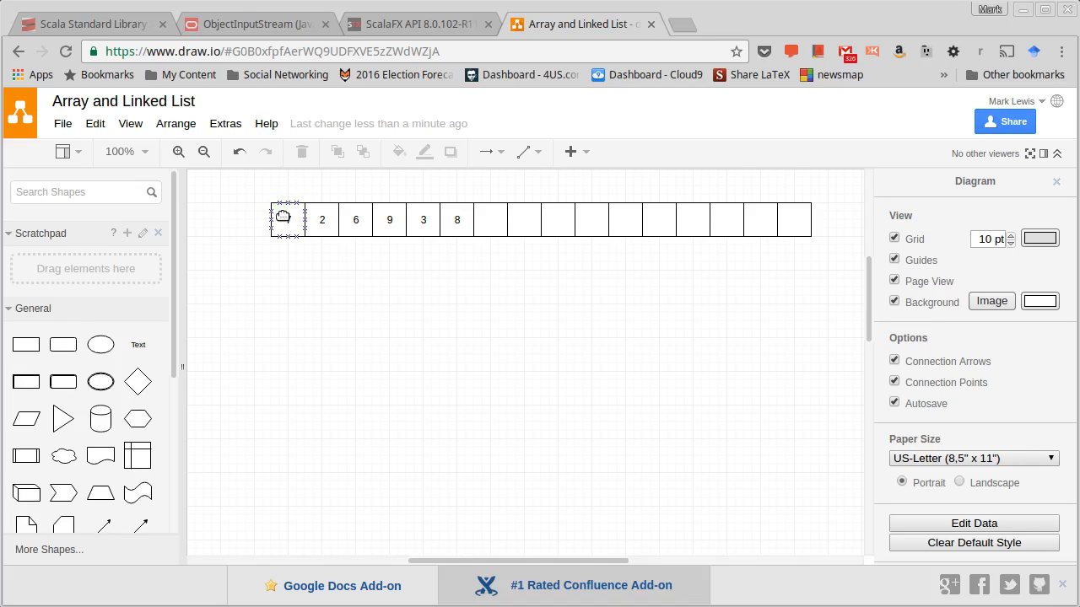
{"action": "left_click", "coordinate": [580, 231]}
{"action": "left_click", "coordinate": [316, 221]}
{"action": "left_click", "coordinate": [455, 220]}
{"action": "type", "text": "8"}
{"action": "key", "text": "Escape"}
{"action": "left_click", "coordinate": [492, 245]}
Duplicate the whole array row and place the copy directly below it.
{"action": "left_click_drag", "start_coordinate": [255, 190], "coordinate": [831, 260]}
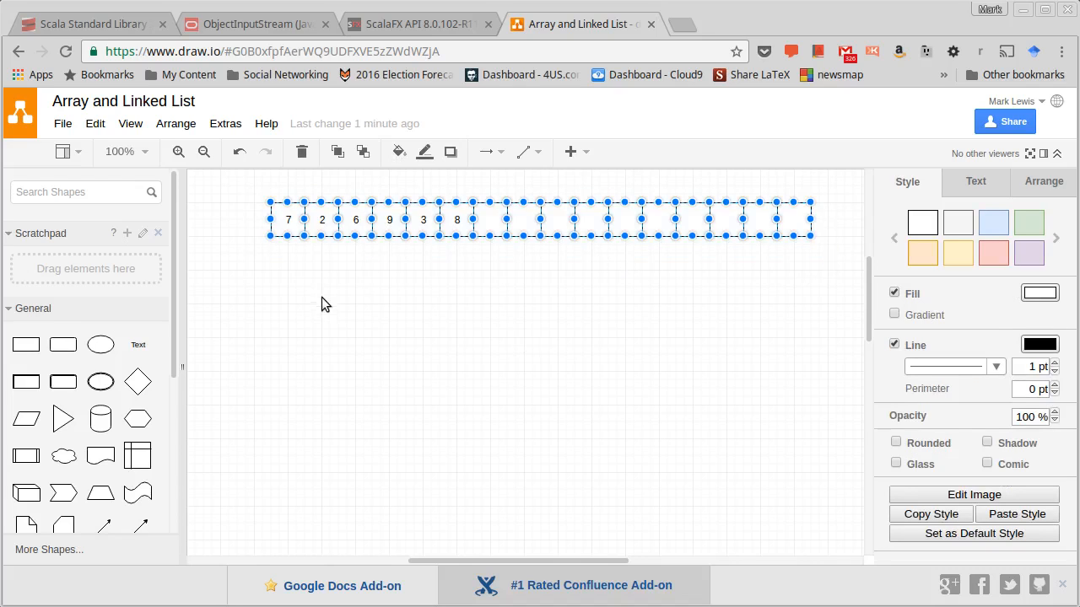
{"action": "key", "text": "ctrl+d"}
{"action": "left_click_drag", "start_coordinate": [330, 234], "coordinate": [320, 293]}
{"action": "left_click", "coordinate": [385, 353]}
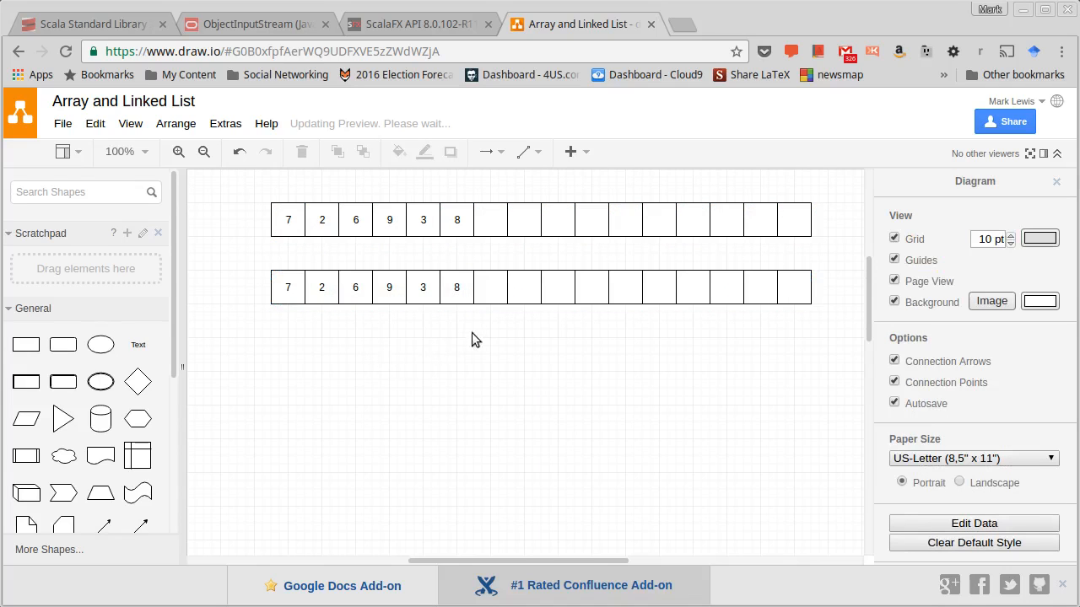
{"action": "left_click", "coordinate": [458, 288]}
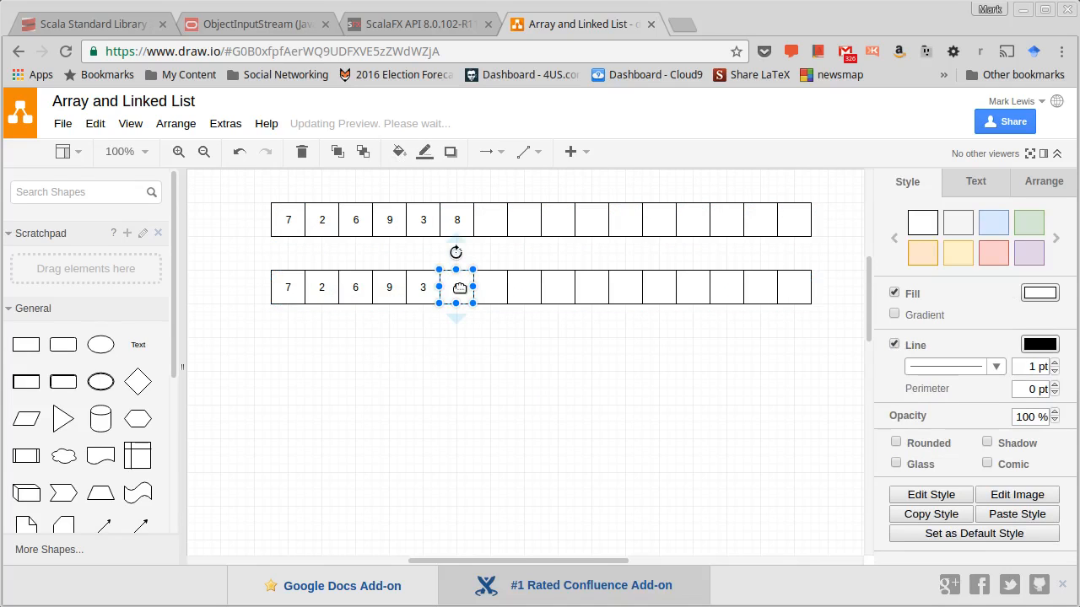
{"action": "left_click", "coordinate": [457, 328]}
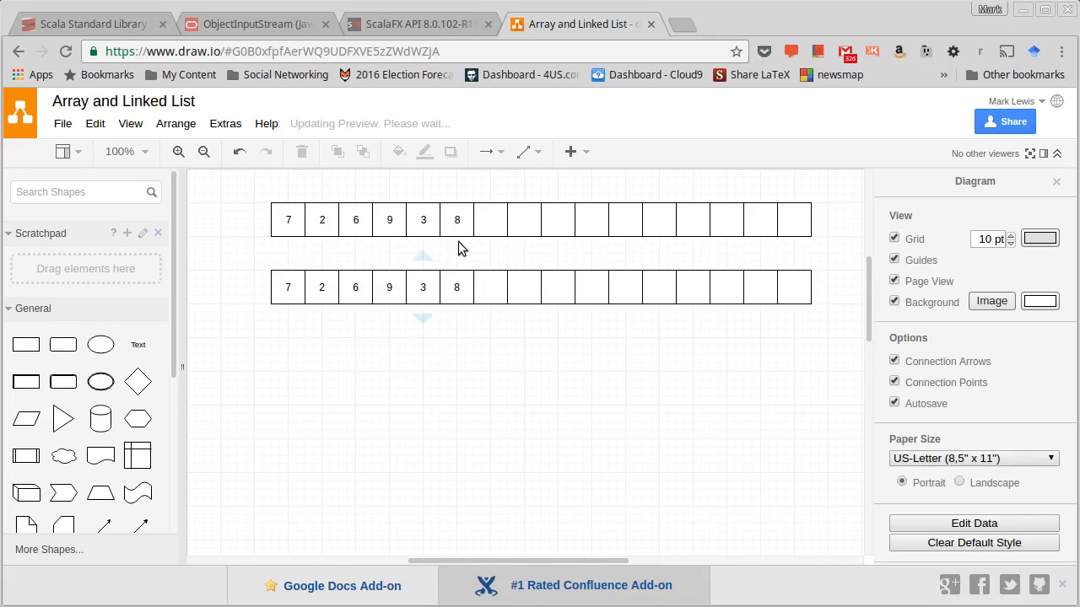
Draw arrows from the top 8 and 3 to the cells below-right and label them 8 and 3.
{"action": "left_click_drag", "start_coordinate": [459, 239], "coordinate": [489, 270]}
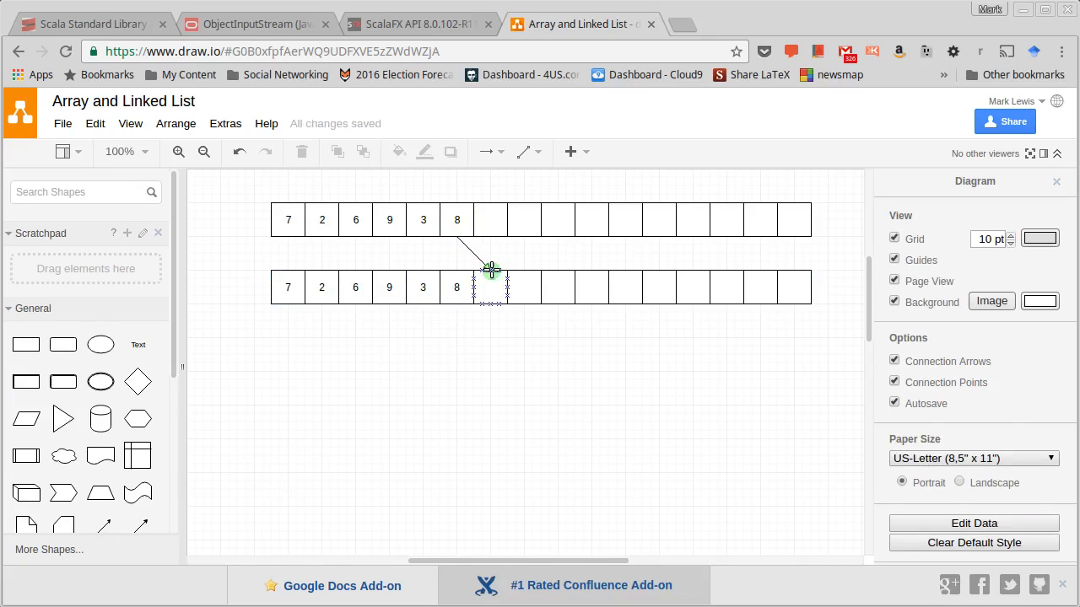
{"action": "left_click", "coordinate": [481, 349]}
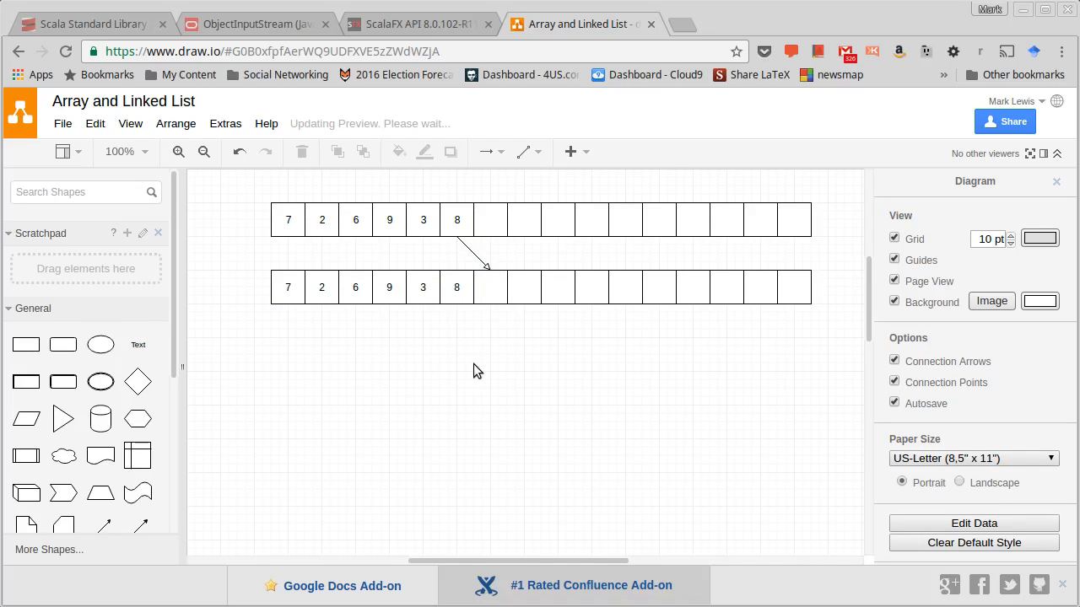
{"action": "double_click", "coordinate": [490, 290]}
{"action": "type", "text": "8"}
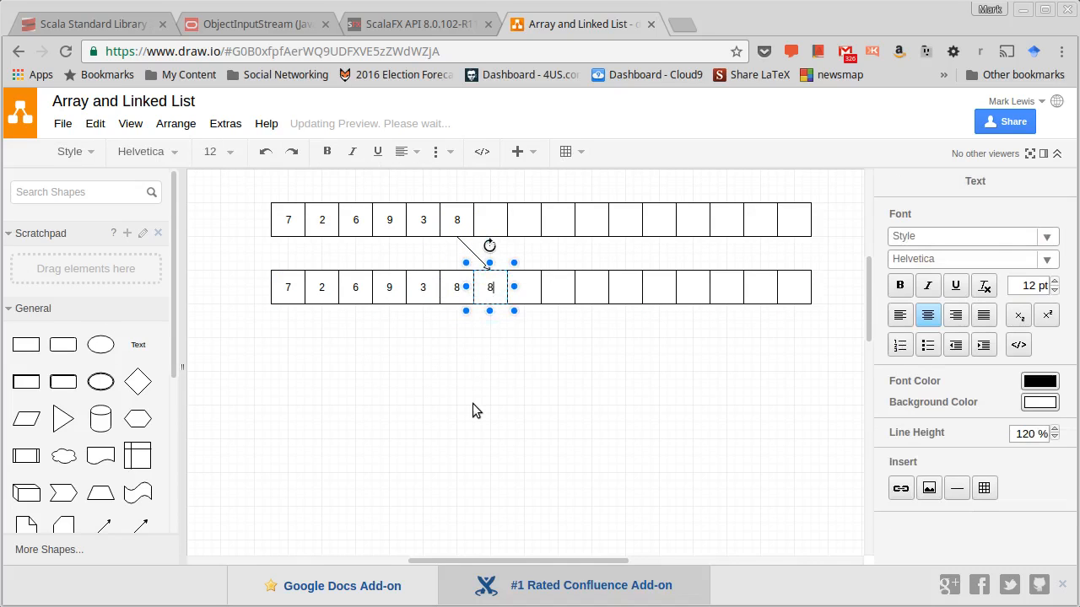
{"action": "left_click", "coordinate": [470, 406]}
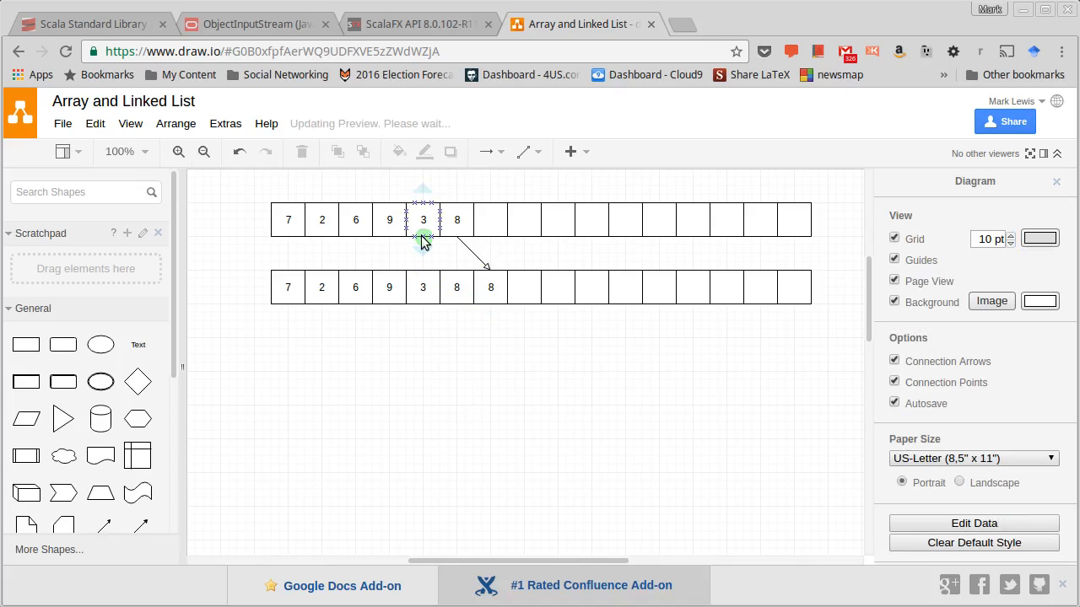
{"action": "left_click_drag", "start_coordinate": [415, 241], "coordinate": [455, 269]}
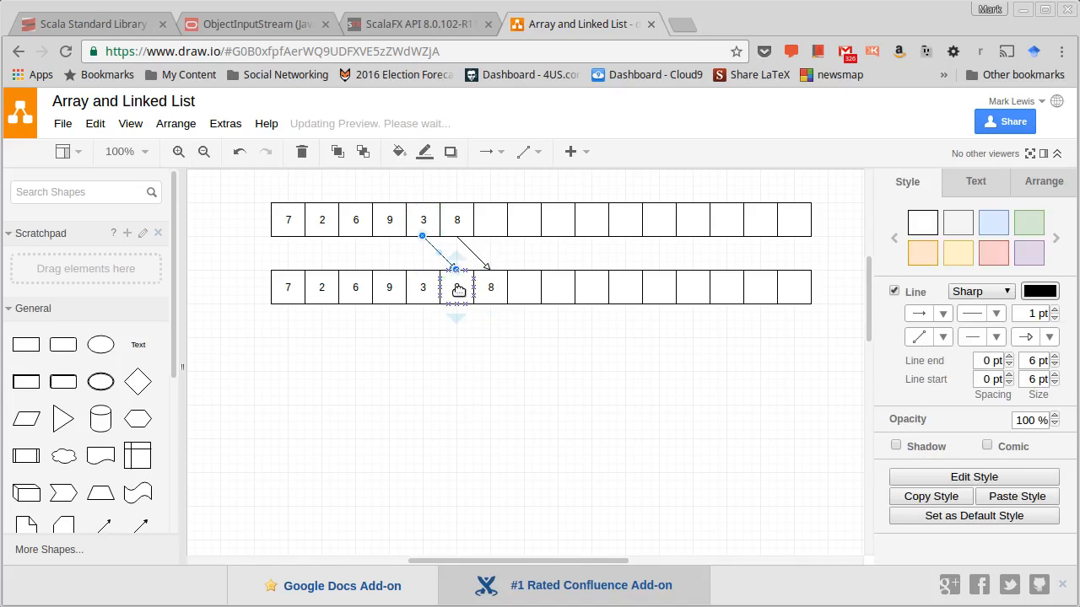
{"action": "double_click", "coordinate": [457, 291]}
{"action": "type", "text": "3"}
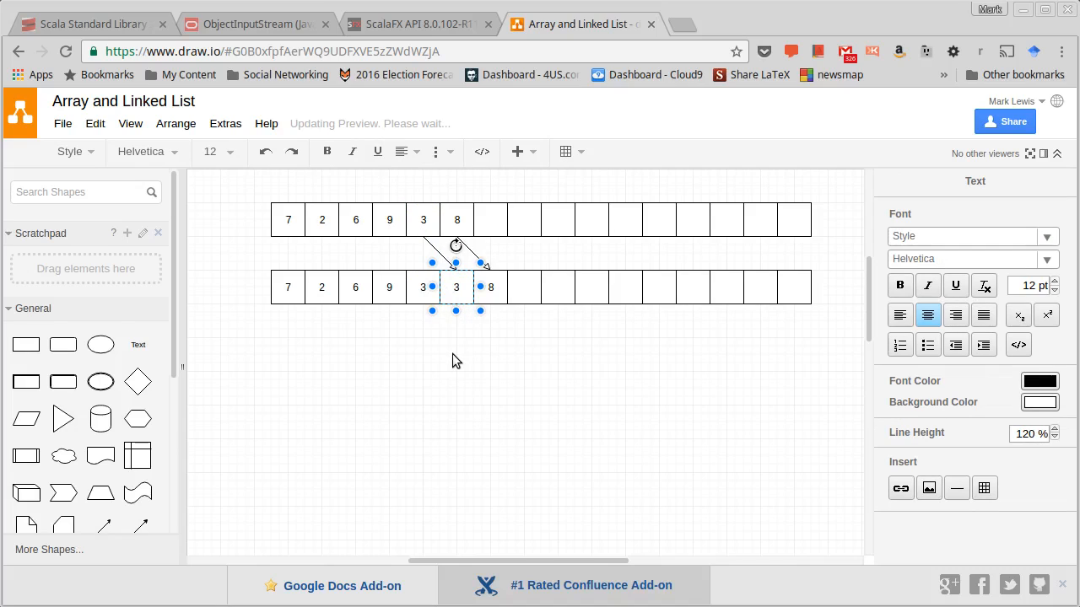
{"action": "left_click", "coordinate": [452, 353]}
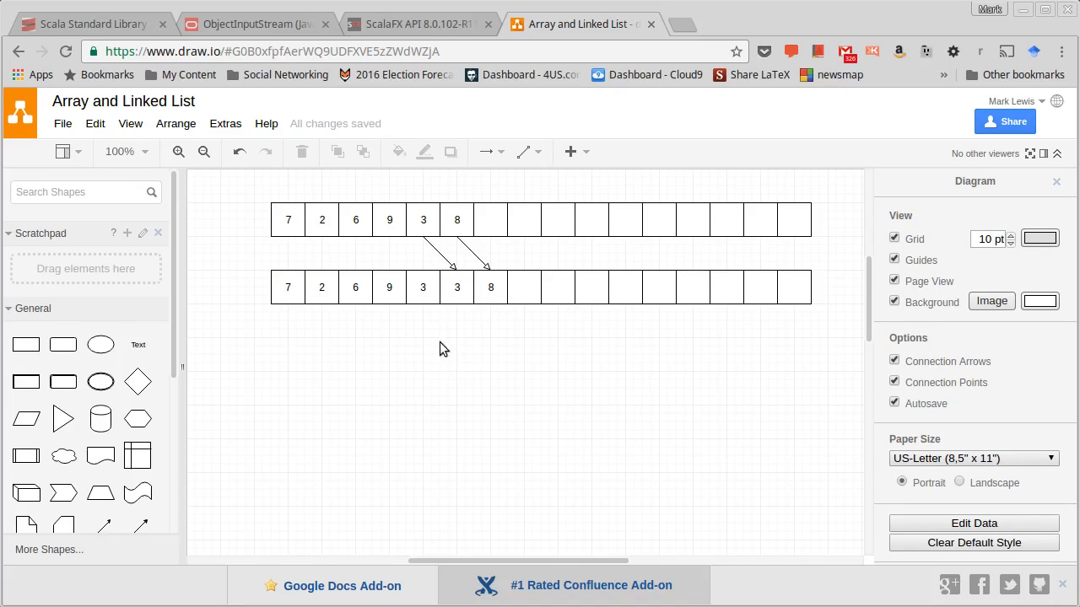
Draw shift arrows from the top 9 and 6 and relabel the middle-row cells 9 and 6.
{"action": "left_click_drag", "start_coordinate": [389, 242], "coordinate": [423, 272]}
{"action": "double_click", "coordinate": [422, 287]}
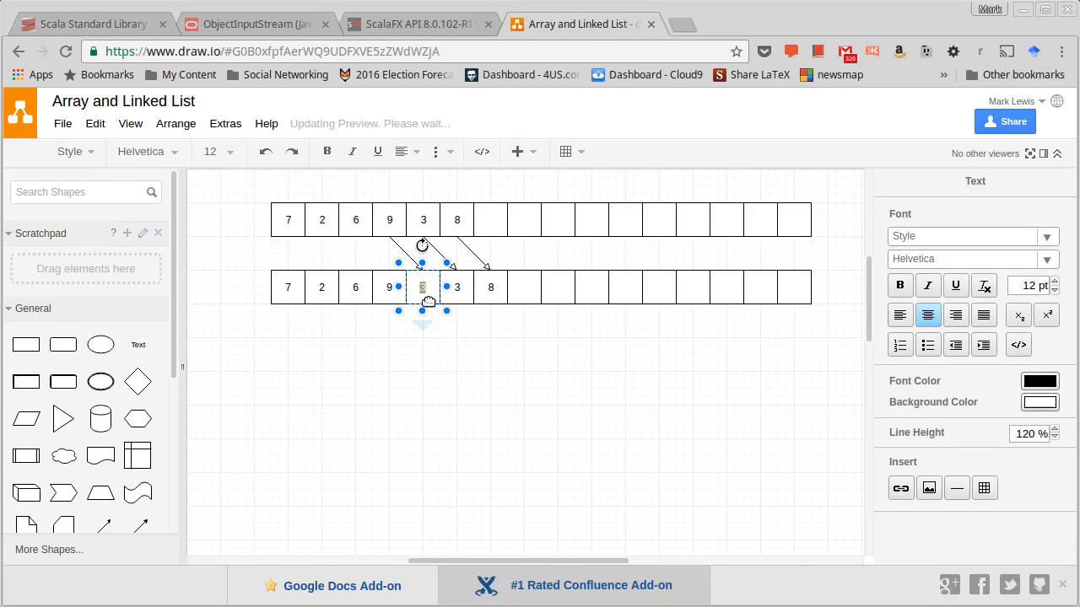
{"action": "type", "text": "9"}
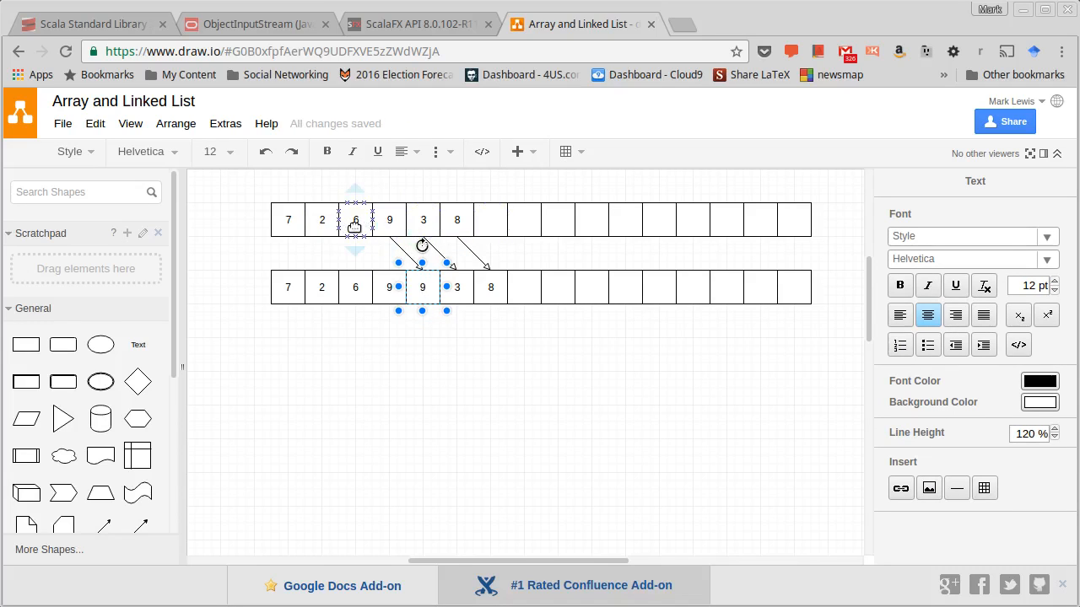
{"action": "left_click_drag", "start_coordinate": [355, 241], "coordinate": [390, 277]}
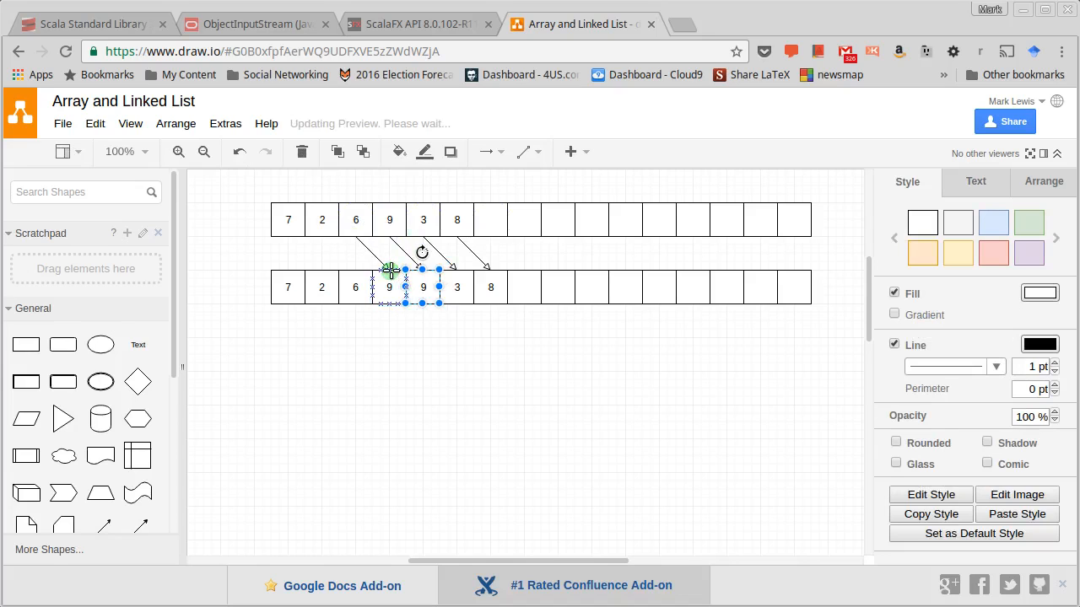
{"action": "left_click", "coordinate": [391, 270]}
{"action": "left_click", "coordinate": [413, 338]}
{"action": "double_click", "coordinate": [390, 291]}
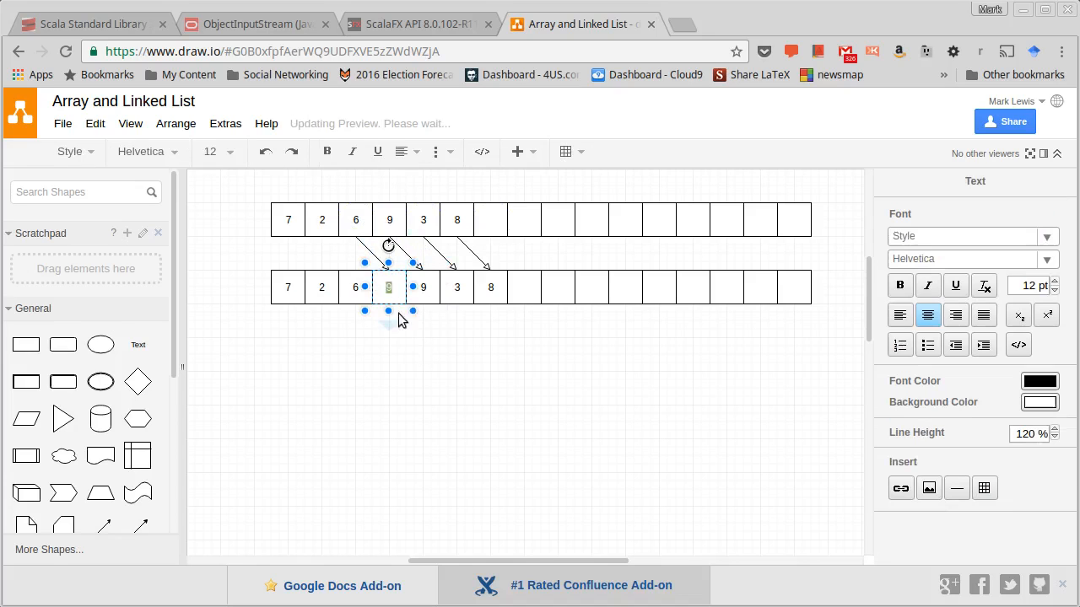
{"action": "type", "text": "6"}
{"action": "left_click", "coordinate": [411, 404]}
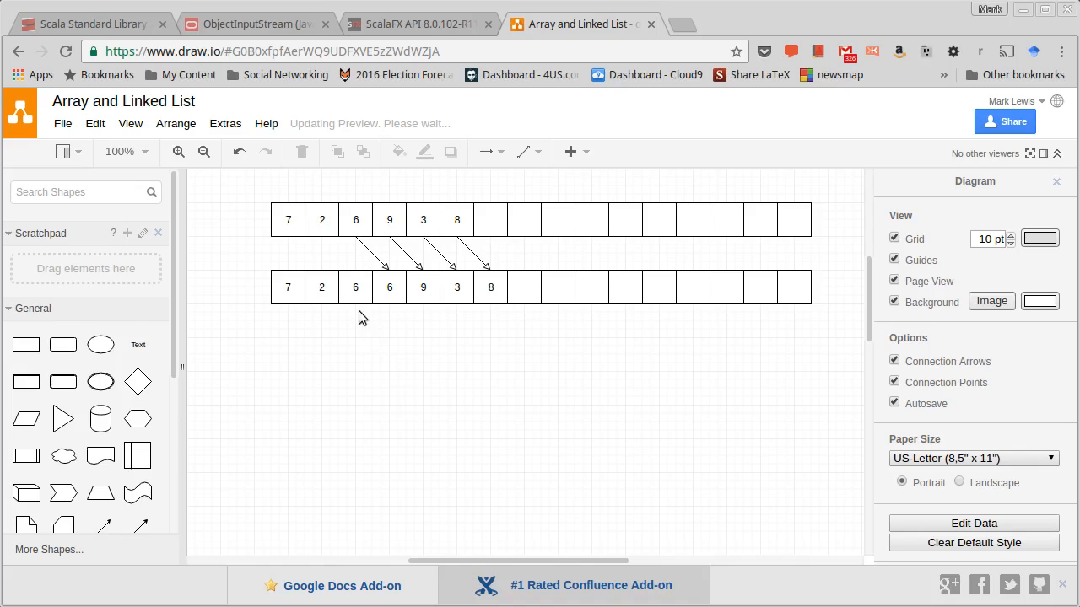
Set the middle row's third cell to the inserted value 5.
{"action": "double_click", "coordinate": [352, 286]}
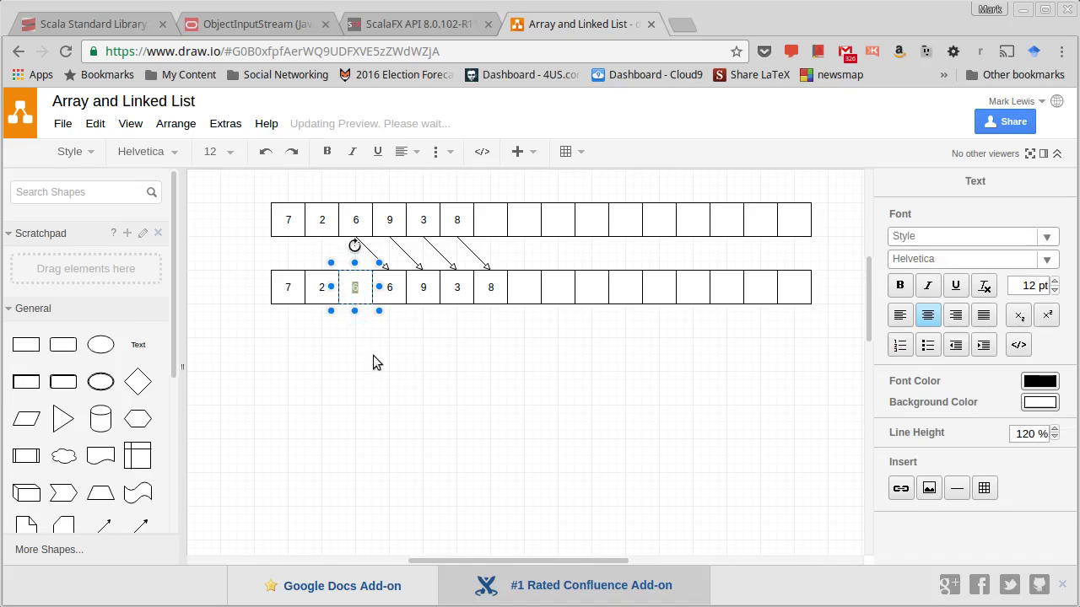
{"action": "type", "text": "5"}
{"action": "left_click", "coordinate": [397, 393]}
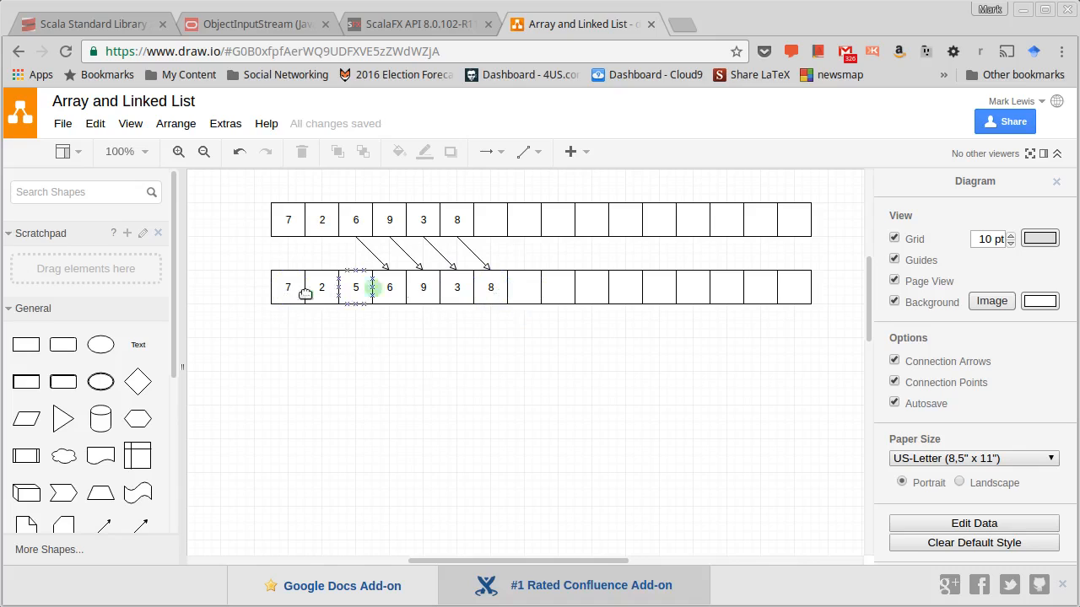
{"action": "left_click", "coordinate": [540, 289]}
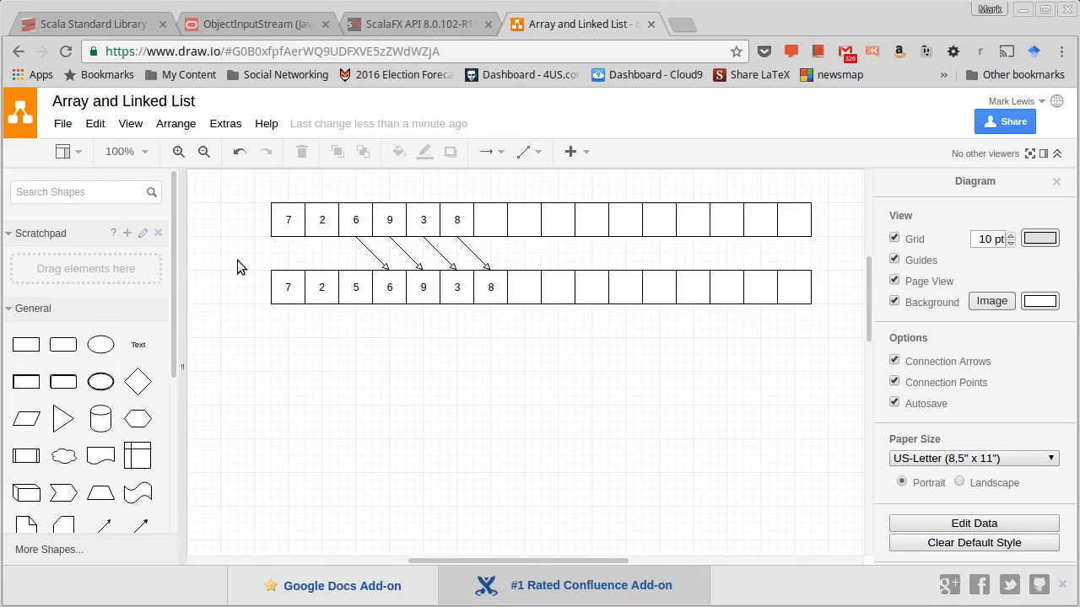
Copy the middle row down as a third array row.
{"action": "left_click_drag", "start_coordinate": [237, 259], "coordinate": [823, 337]}
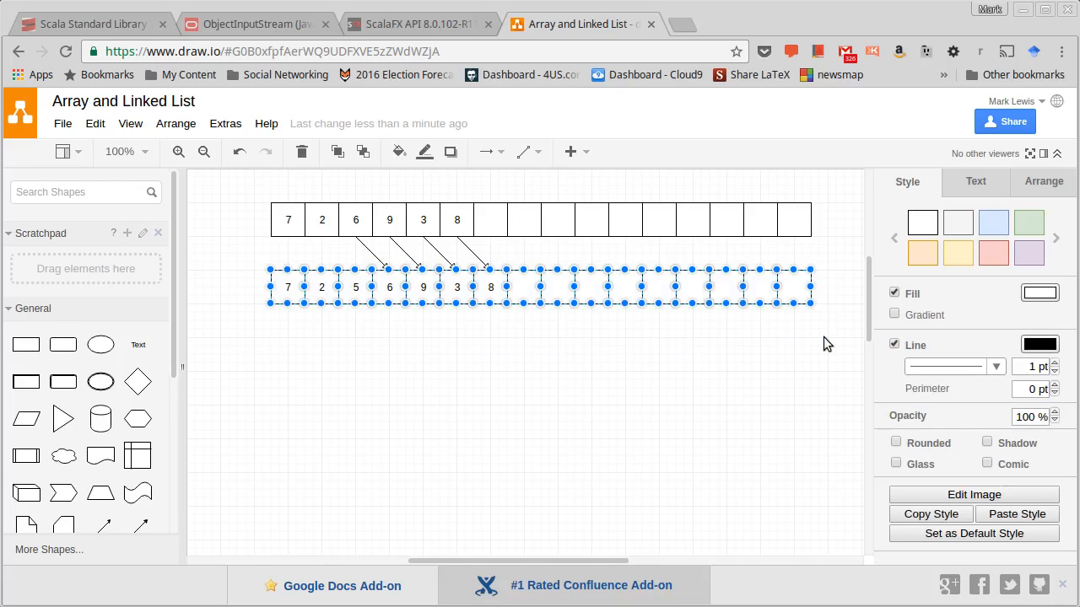
{"action": "mouse_move", "coordinate": [590, 302]}
{"action": "left_mouse_down"}
{"action": "mouse_move", "coordinate": [566, 329]}
{"action": "mouse_move", "coordinate": [560, 368]}
{"action": "left_mouse_up"}
{"action": "left_click", "coordinate": [446, 402]}
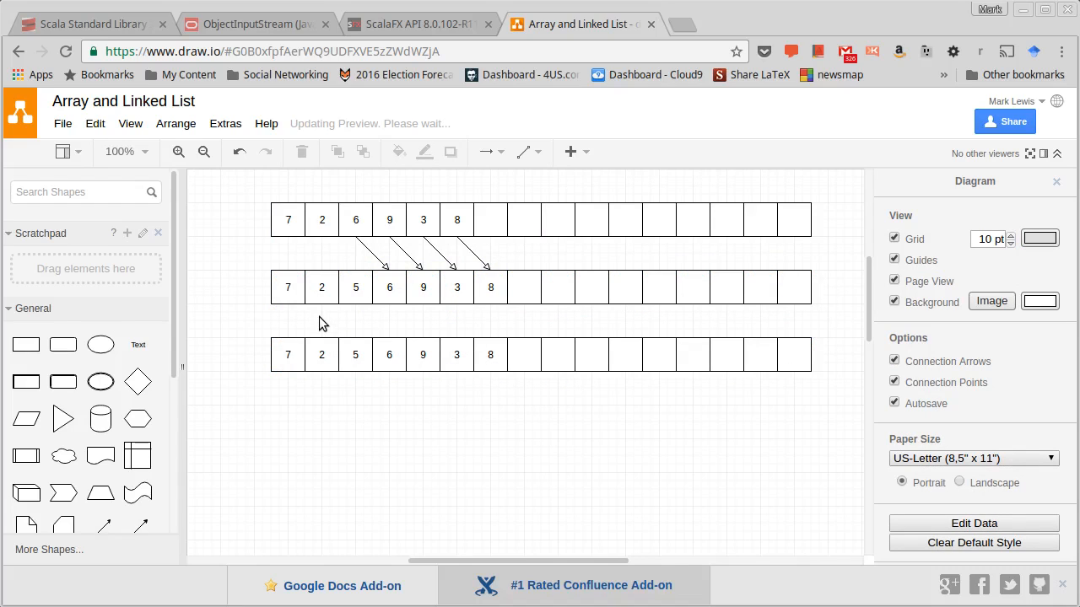
{"action": "left_click", "coordinate": [322, 356]}
Draw left-shift arrows from middle-row 5, 6, 9 and relabel the third row's cells 5, 6, 9.
{"action": "left_click", "coordinate": [355, 302]}
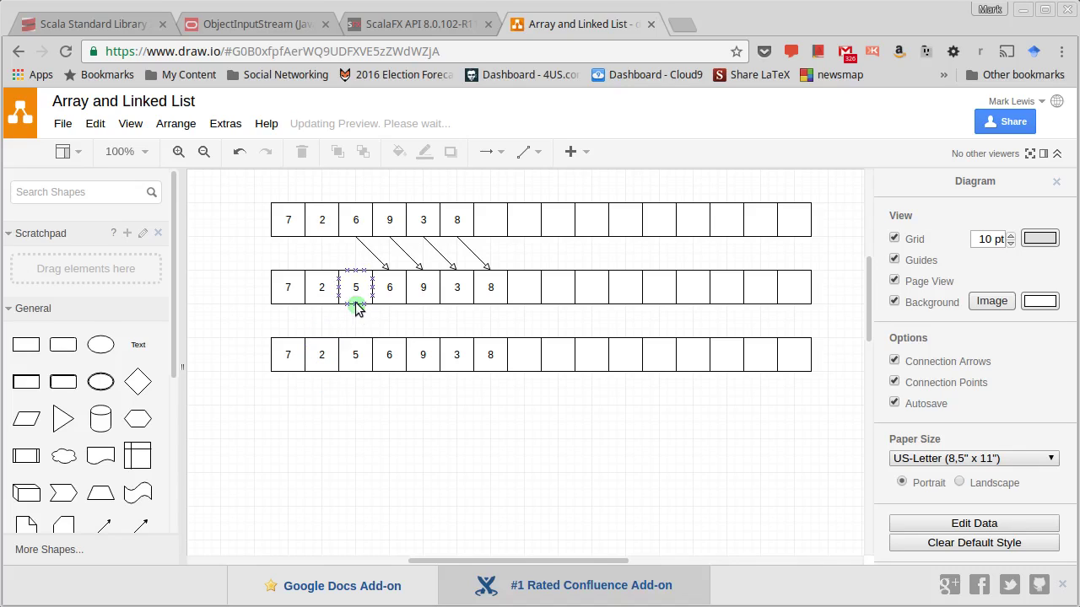
{"action": "left_click_drag", "start_coordinate": [355, 308], "coordinate": [321, 355]}
{"action": "double_click", "coordinate": [321, 356]}
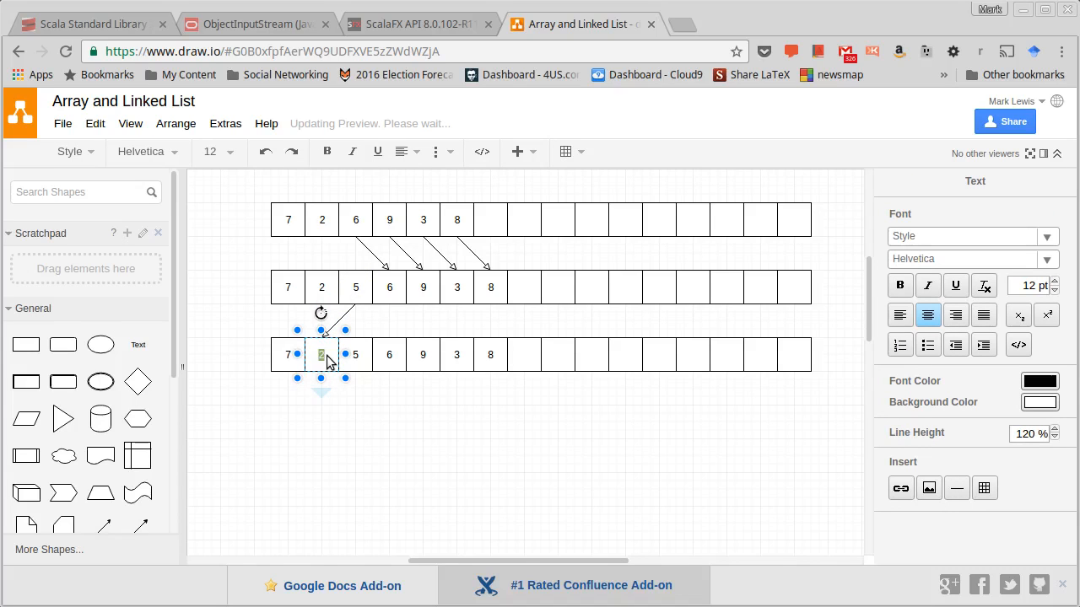
{"action": "type", "text": "5"}
{"action": "left_click_drag", "start_coordinate": [390, 313], "coordinate": [356, 350]}
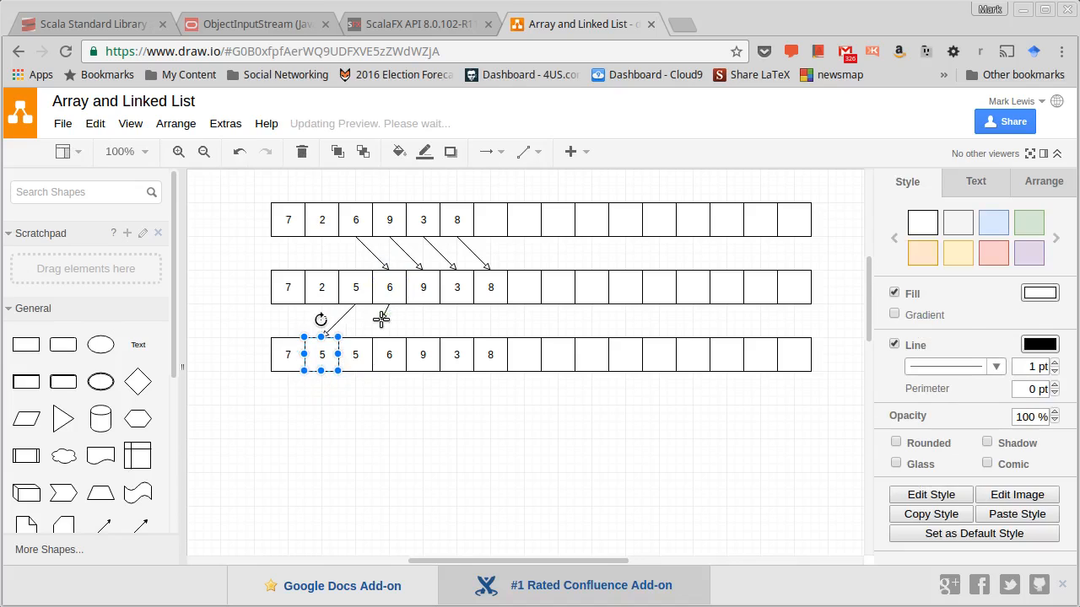
{"action": "double_click", "coordinate": [356, 354]}
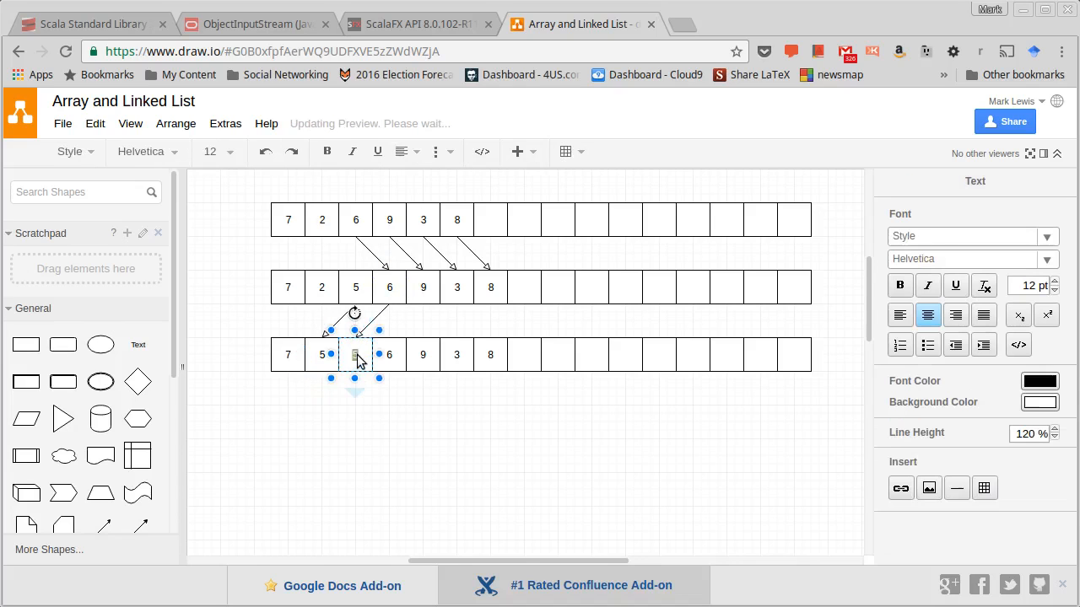
{"action": "type", "text": "6"}
{"action": "left_click_drag", "start_coordinate": [423, 305], "coordinate": [387, 355]}
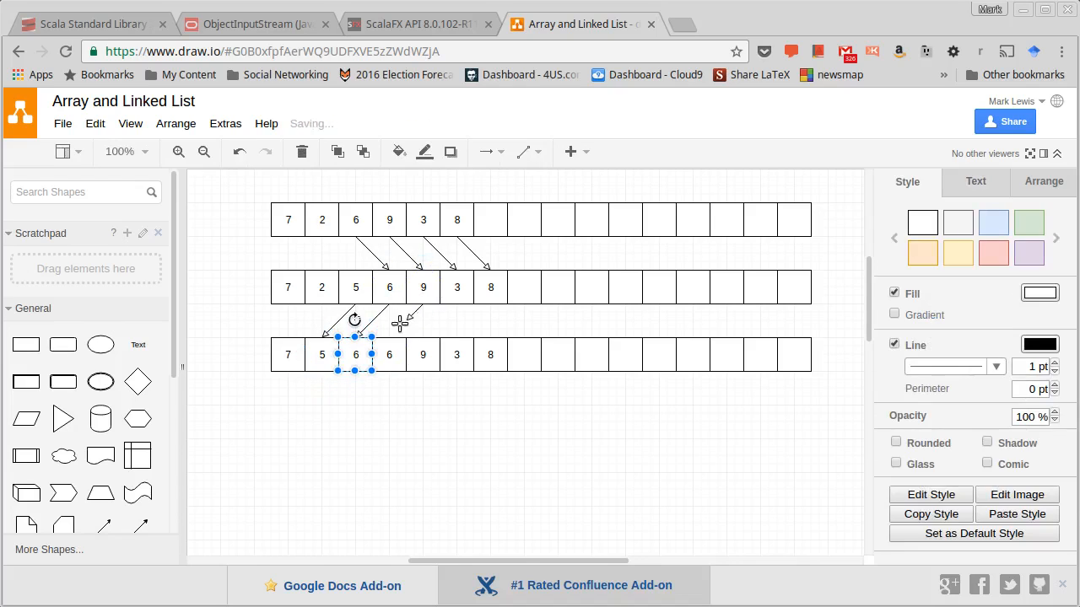
{"action": "double_click", "coordinate": [386, 355]}
{"action": "type", "text": "9"}
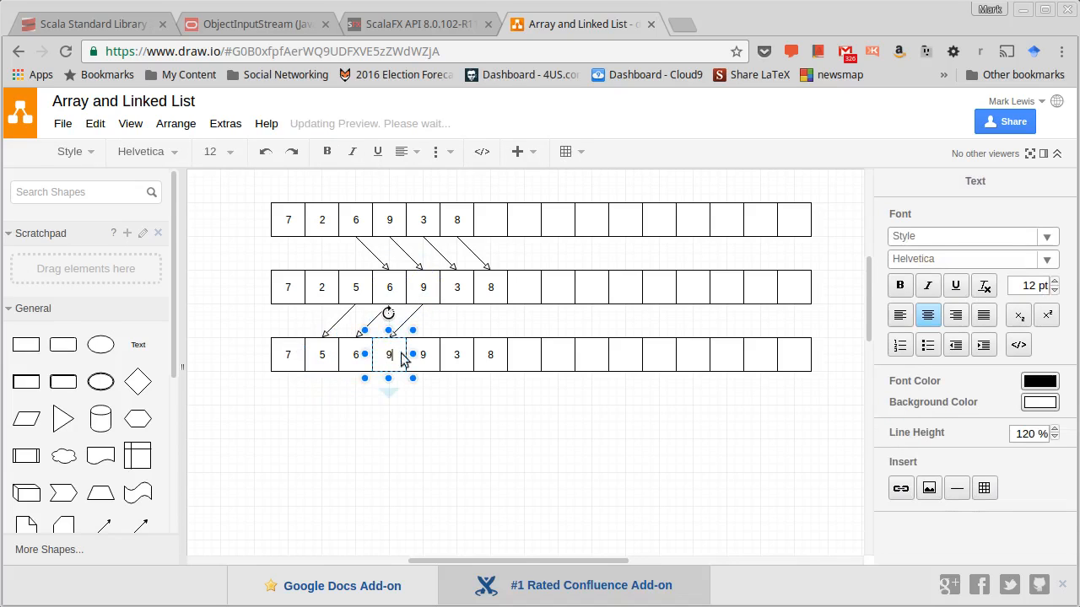
Add left-shift arrows for 3 and 8, relabel those cells, and empty the leftover last cell.
{"action": "left_click_drag", "start_coordinate": [456, 305], "coordinate": [423, 356]}
{"action": "double_click", "coordinate": [423, 356]}
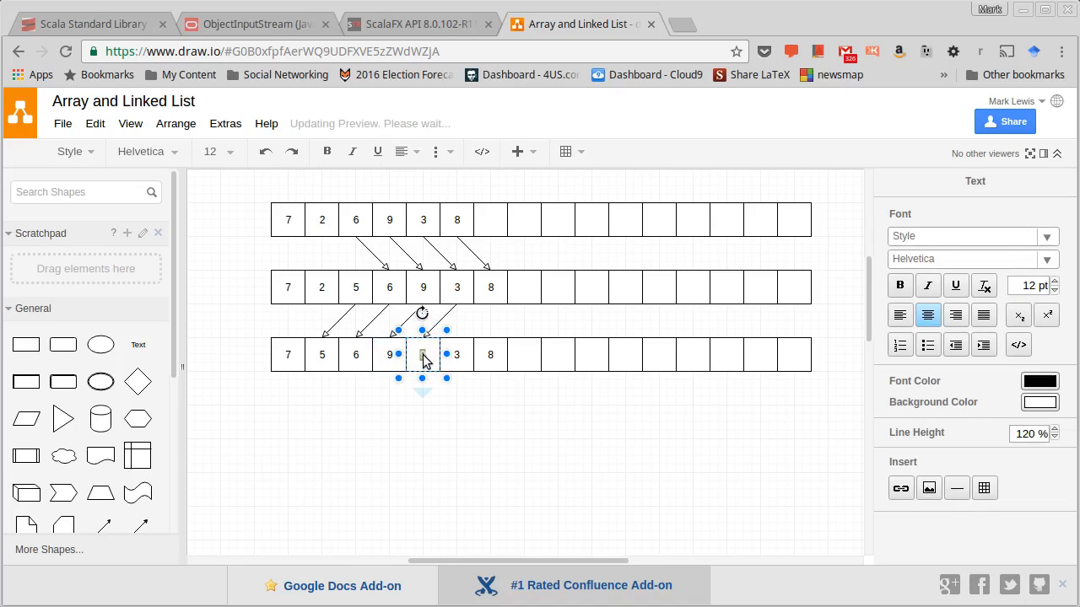
{"action": "type", "text": "3"}
{"action": "left_click_drag", "start_coordinate": [492, 305], "coordinate": [456, 339]}
{"action": "double_click", "coordinate": [455, 358]}
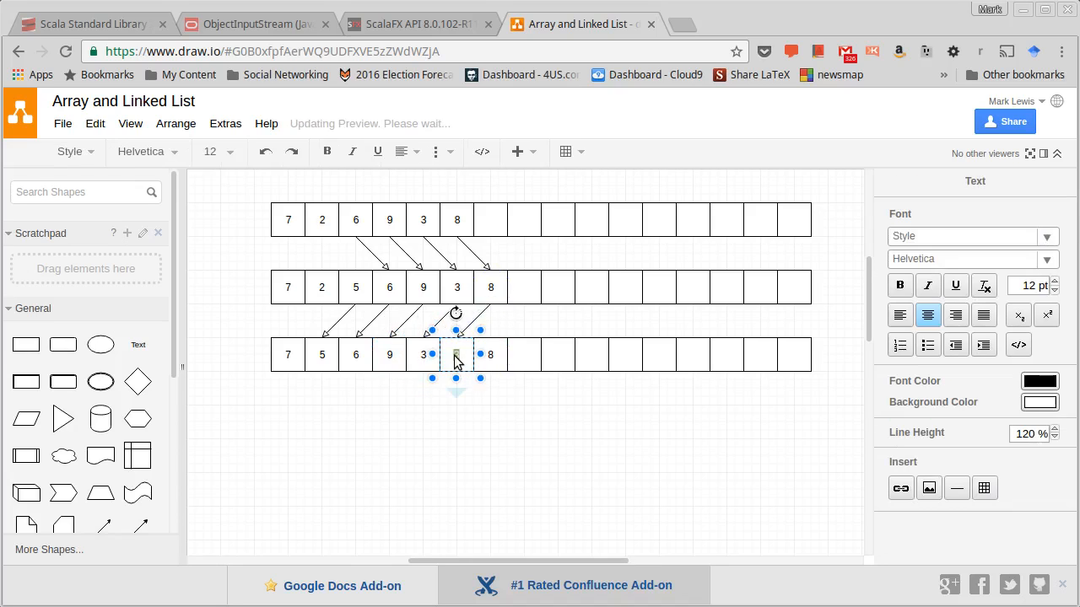
{"action": "type", "text": "8"}
{"action": "left_click", "coordinate": [498, 392]}
{"action": "left_click", "coordinate": [501, 366]}
{"action": "double_click", "coordinate": [490, 357]}
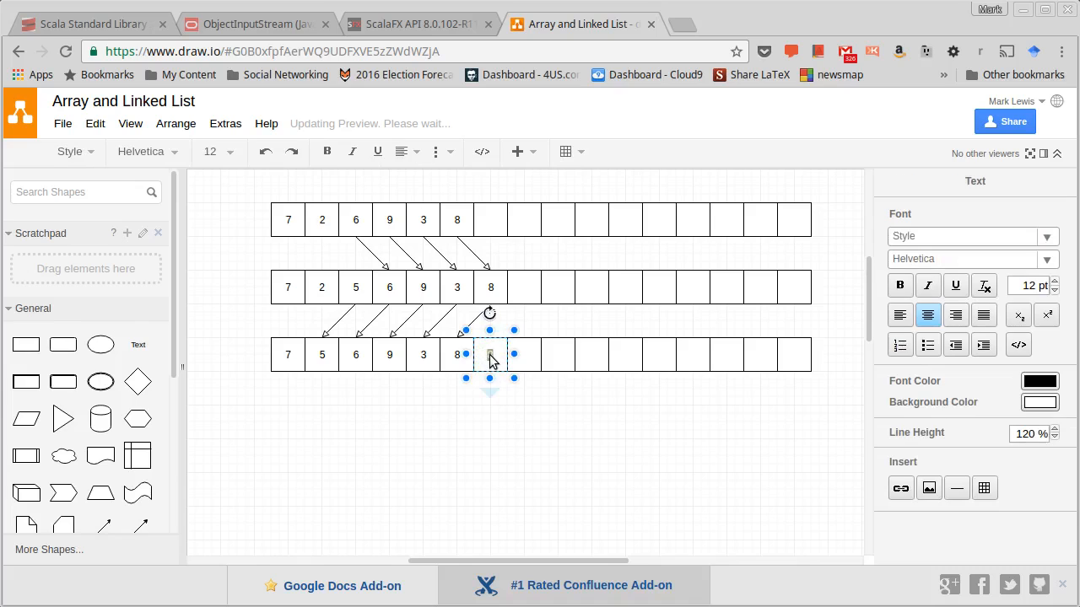
{"action": "left_click", "coordinate": [518, 484]}
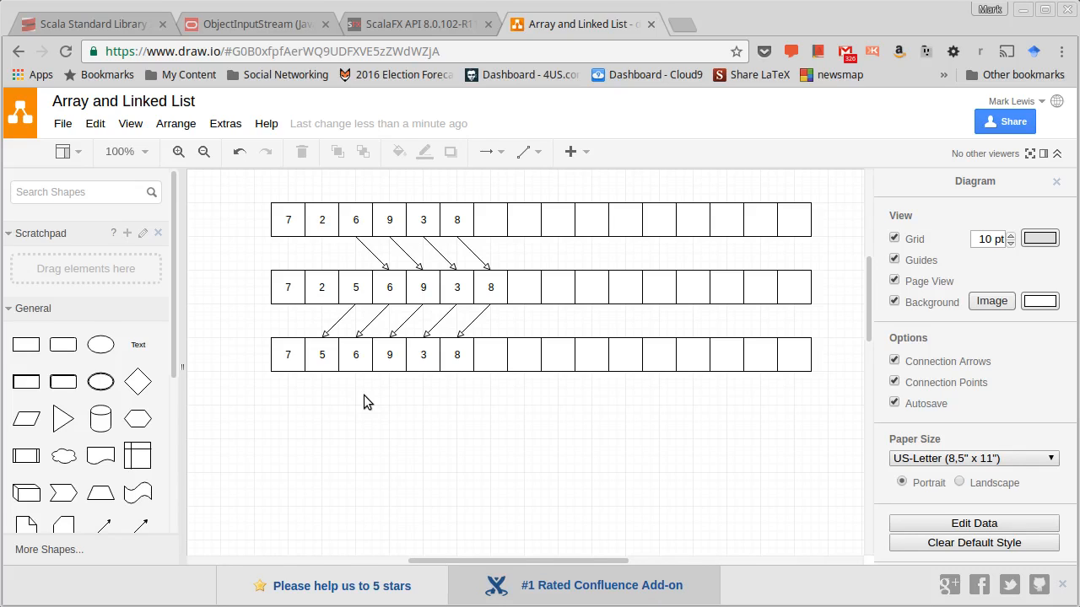
{"action": "left_click", "coordinate": [289, 229]}
{"action": "left_click", "coordinate": [456, 285]}
{"action": "left_click", "coordinate": [466, 368]}
{"action": "left_click", "coordinate": [456, 458]}
{"action": "key", "text": "alt+Tab"}
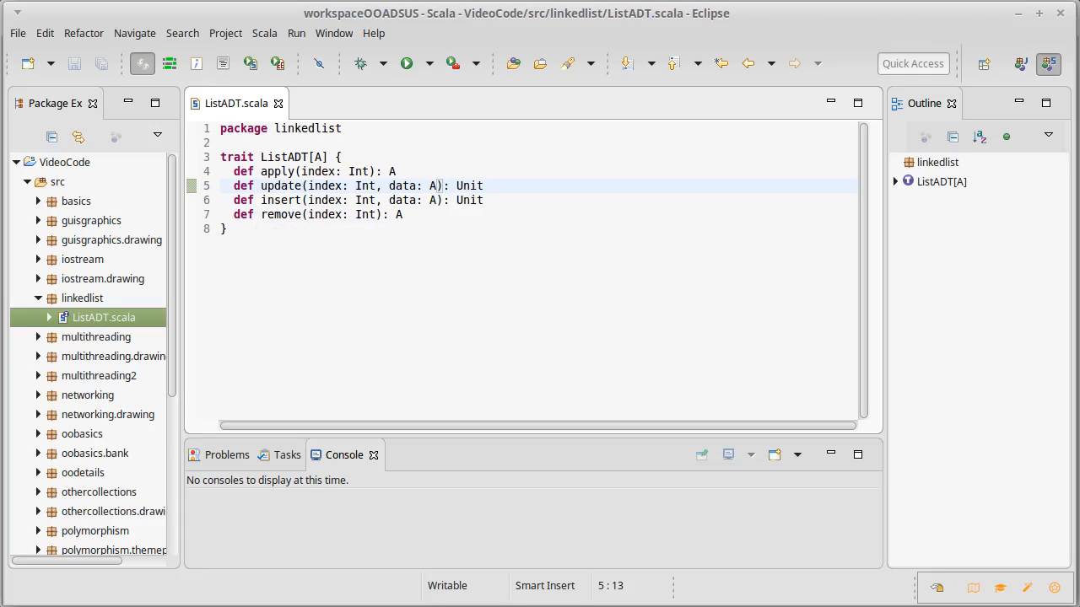
{"action": "key", "text": "alt+Tab"}
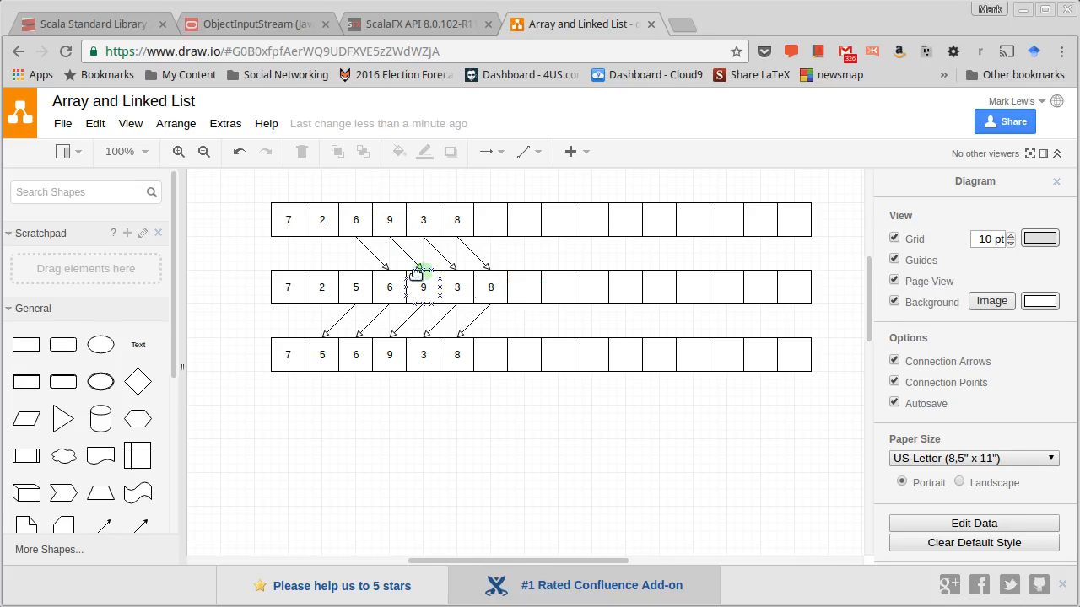